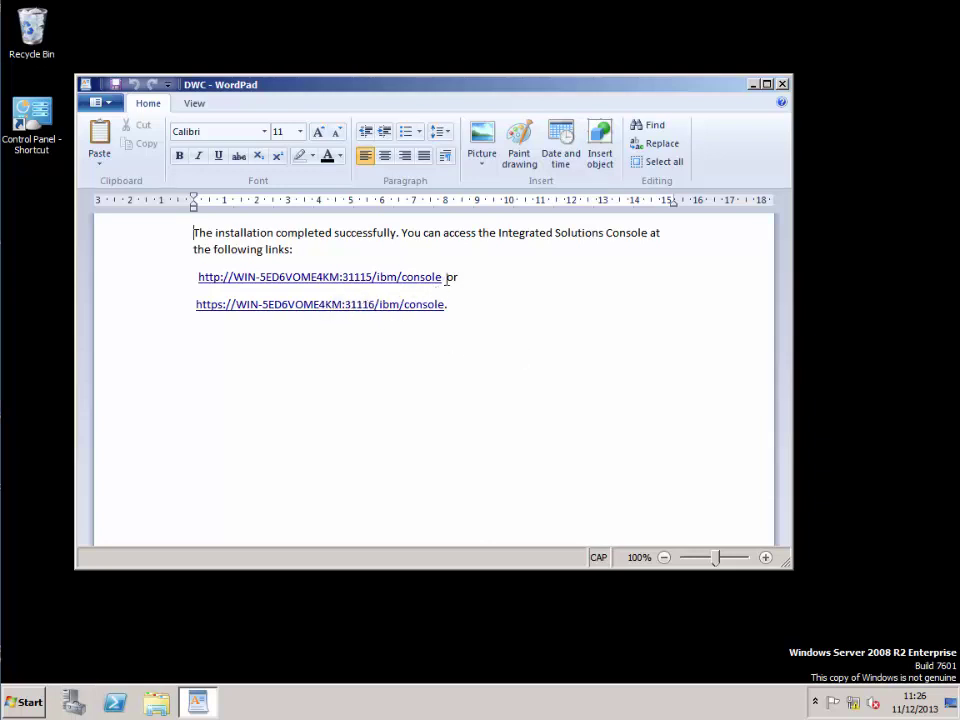
- Select the http console address on port 31115 in the WordPad document
drag(443, 277, 202, 281)
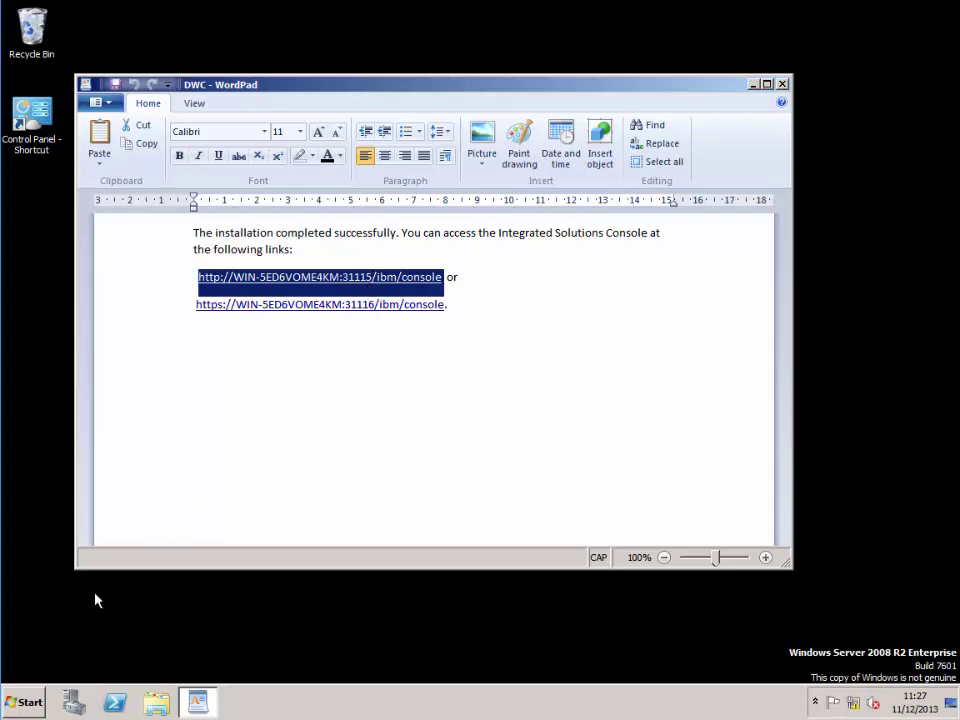
click(24, 702)
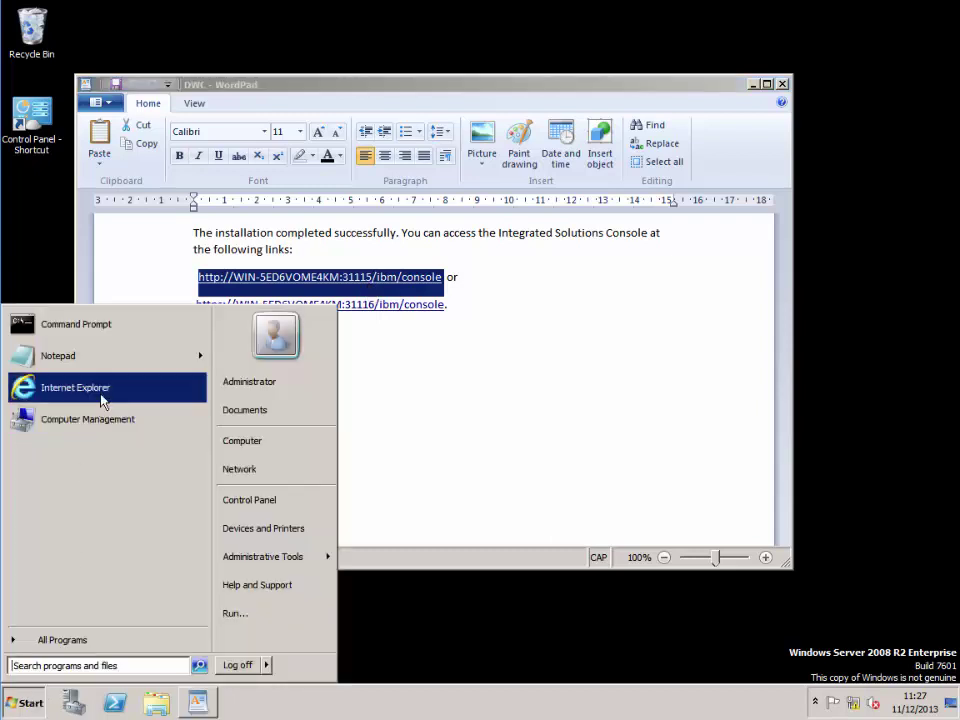
- Launch Internet Explorer and load the pasted port-31115 console address
click(99, 390)
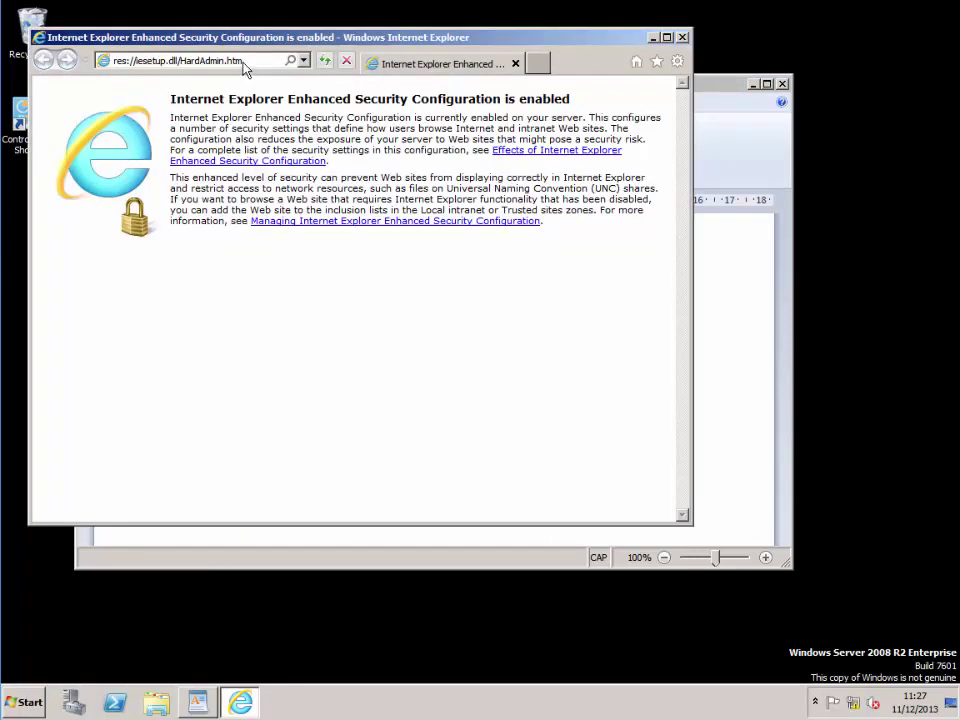
click(250, 61)
text(https://WIN-5ED6VOME4KM:31115/ibm/console)
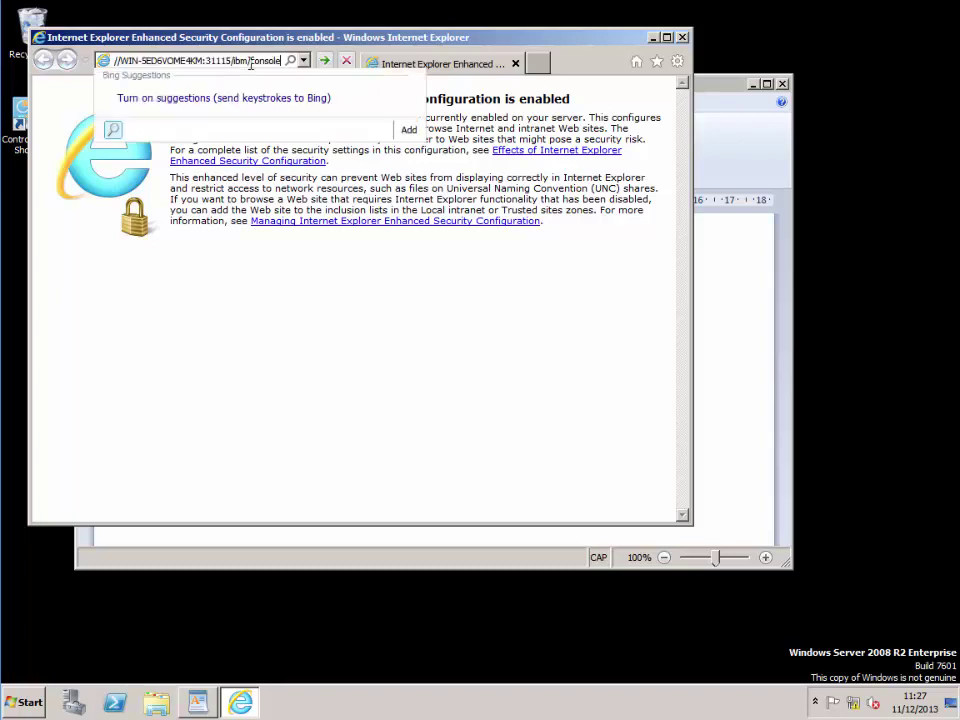
click(324, 62)
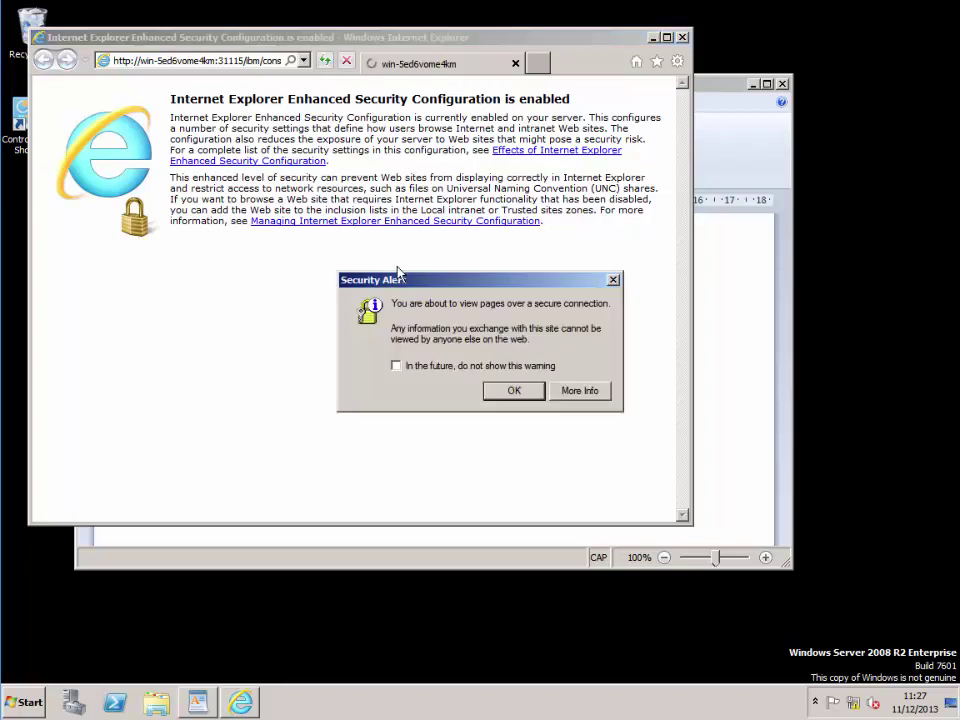
- Dismiss the secure connection alert and continue past the certificate error
click(513, 391)
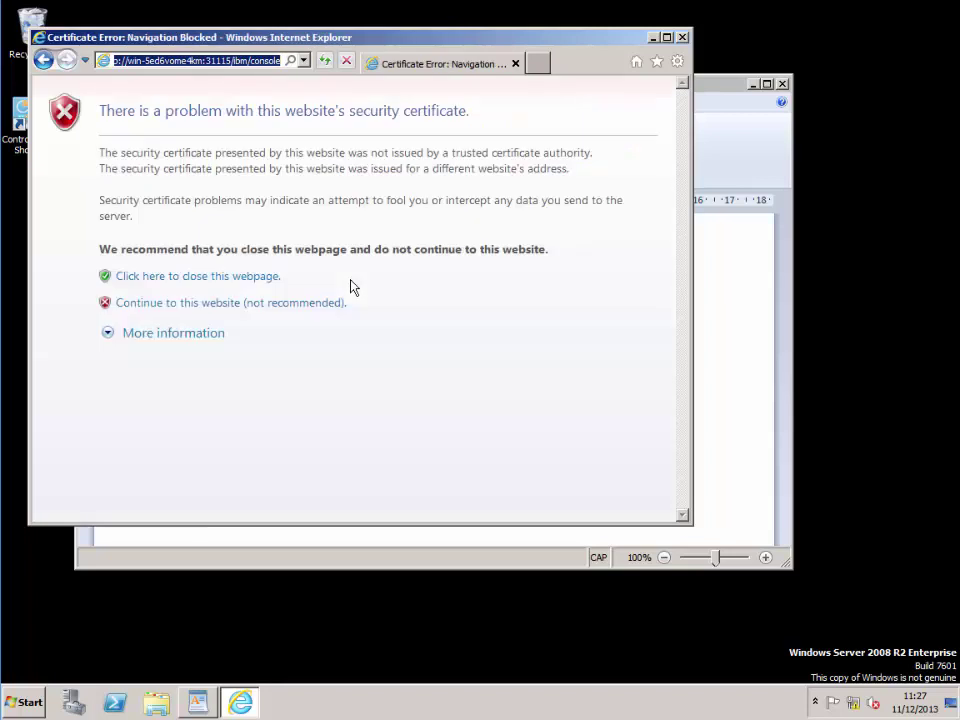
click(222, 304)
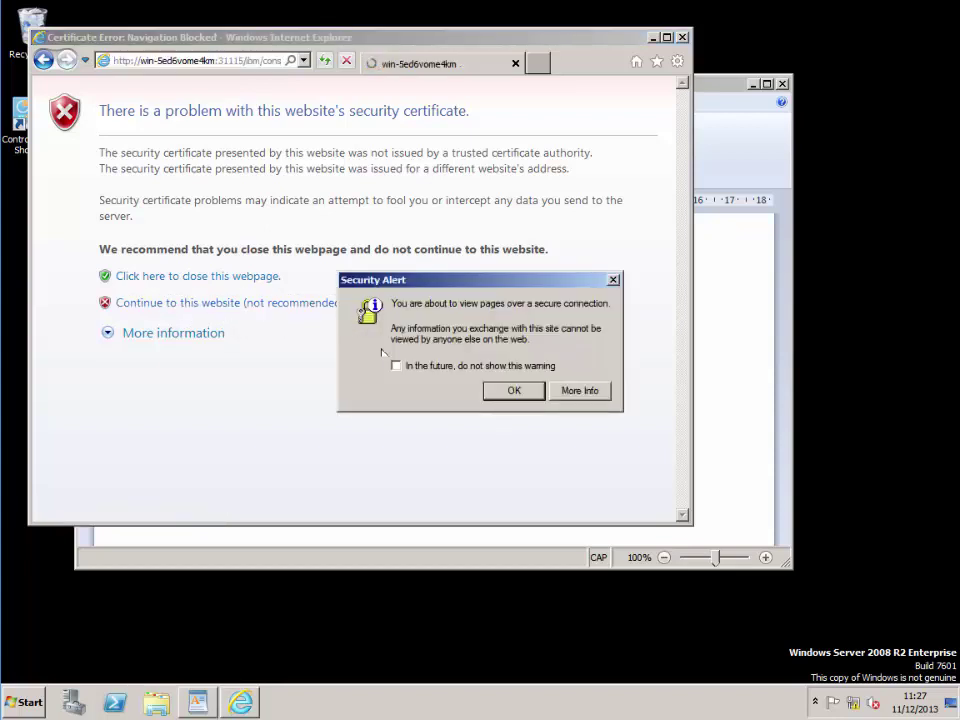
click(424, 370)
- Add the portal site to Trusted sites and maximize the Internet Explorer window
click(510, 391)
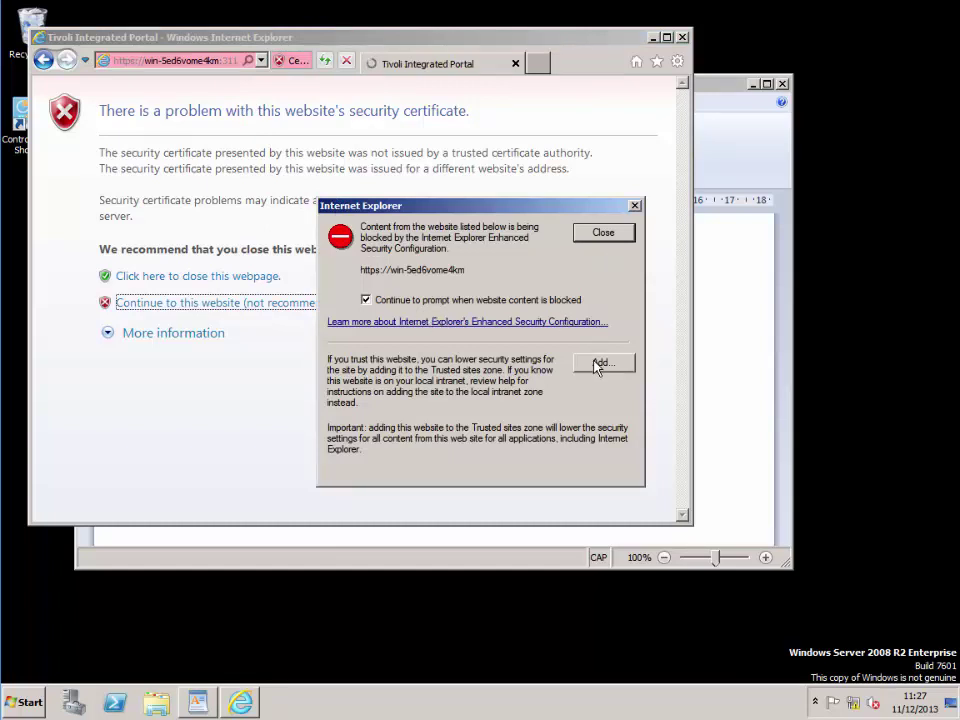
click(600, 363)
click(592, 318)
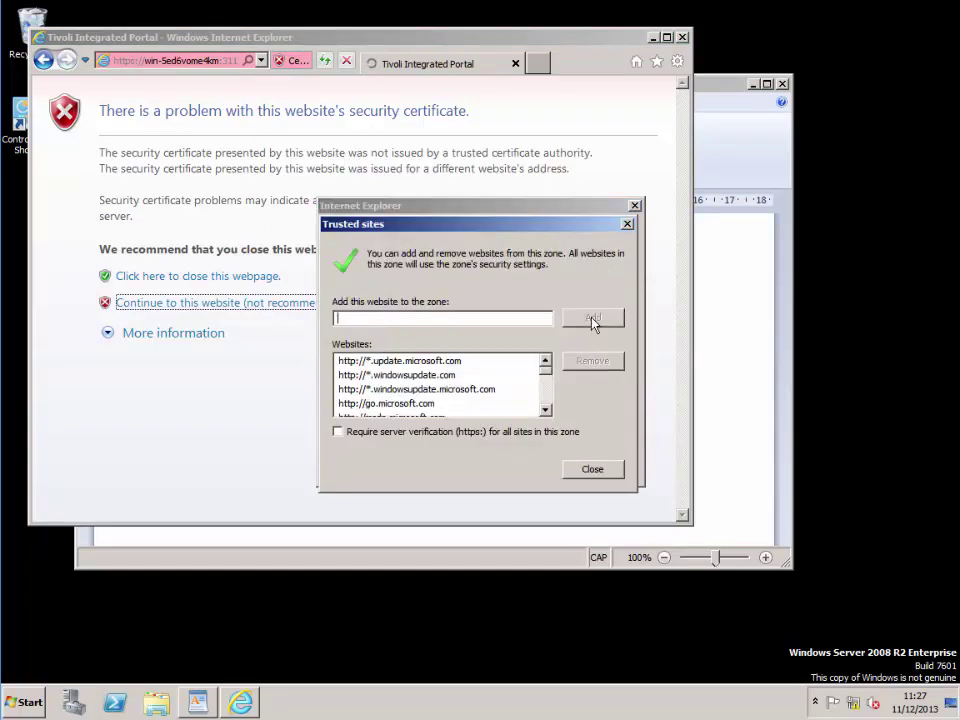
click(604, 470)
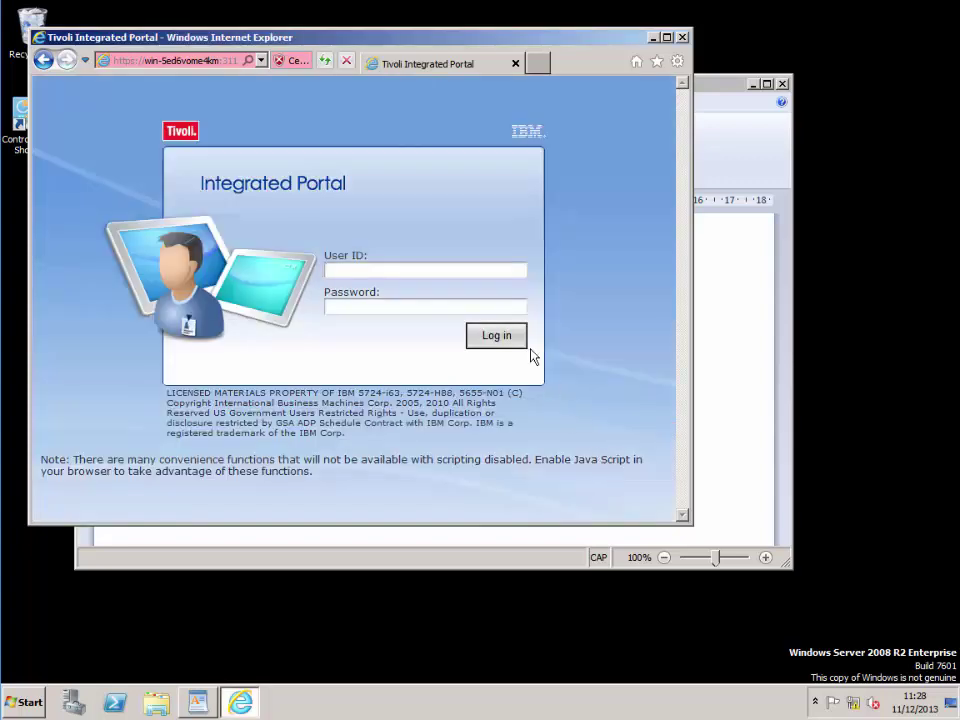
click(666, 37)
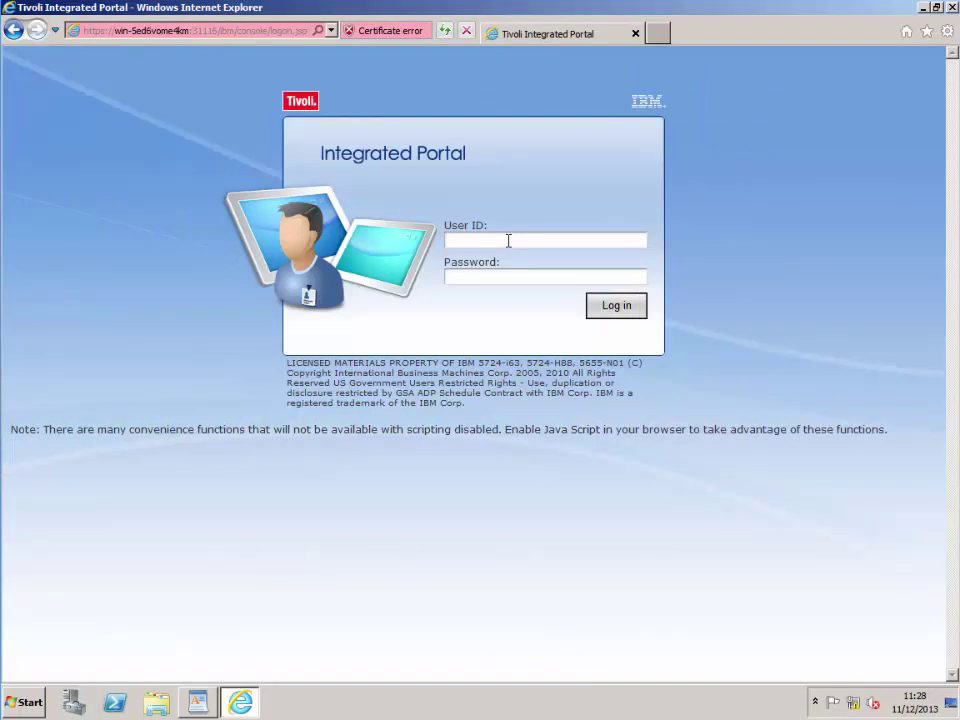
- Log in to Tivoli Integrated Portal with the workload scheduler user ID and its password
click(508, 241)
text(WSUSER)
key(BackSpace)
key(BackSpace)
key(BackSpace)
key(BackSpace)
key(BackSpace)
text(ws)
click(550, 277)
click(614, 304)
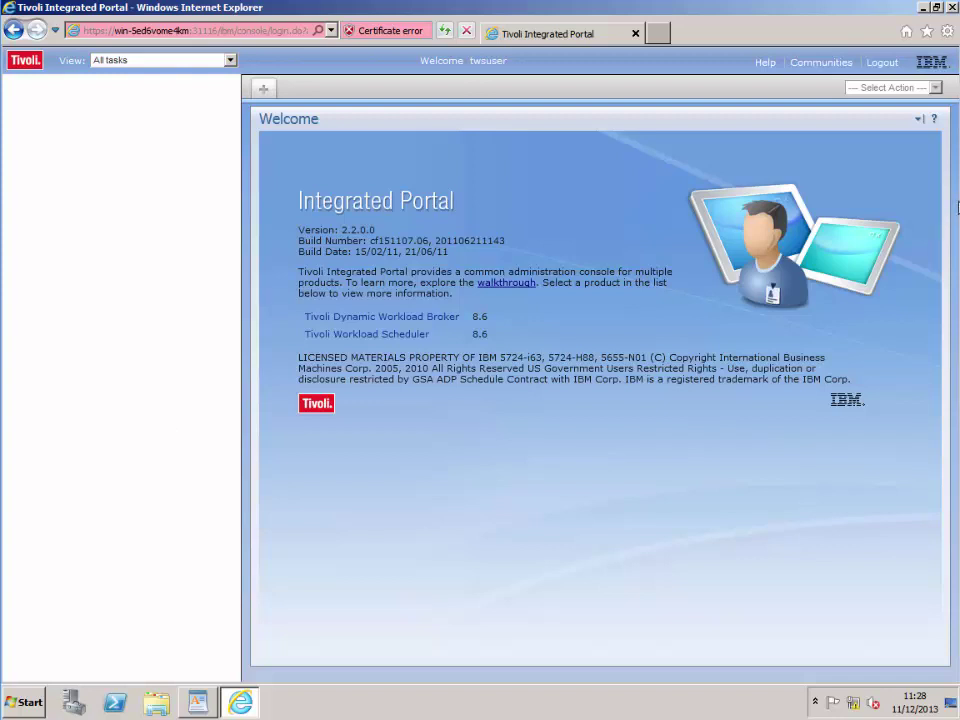
- Open Internet Options from the Tools menu and cancel without changes
click(946, 31)
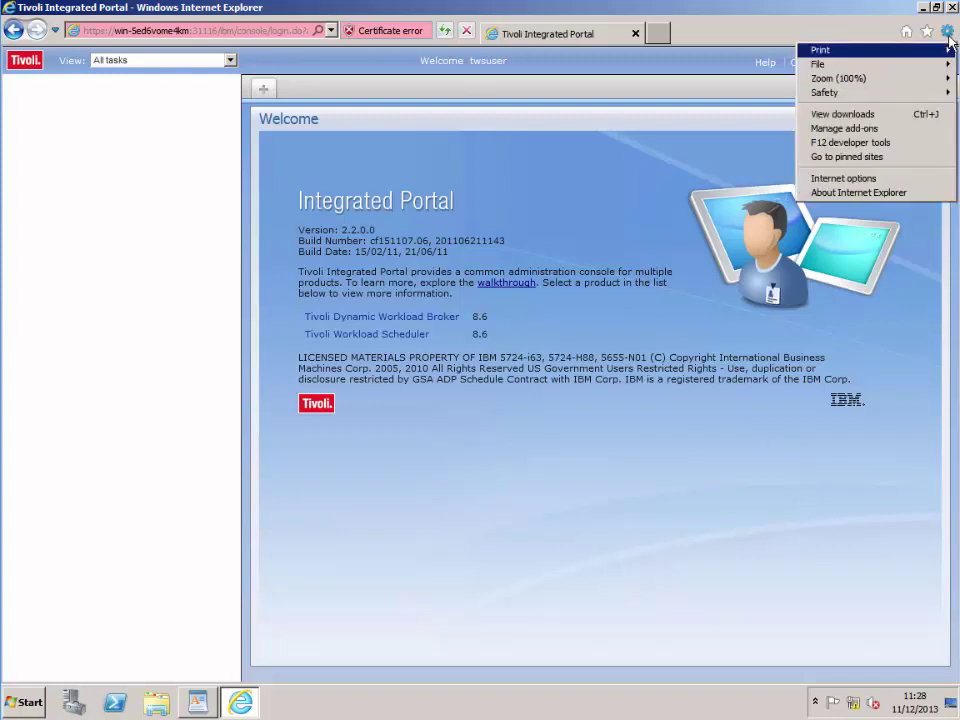
click(889, 184)
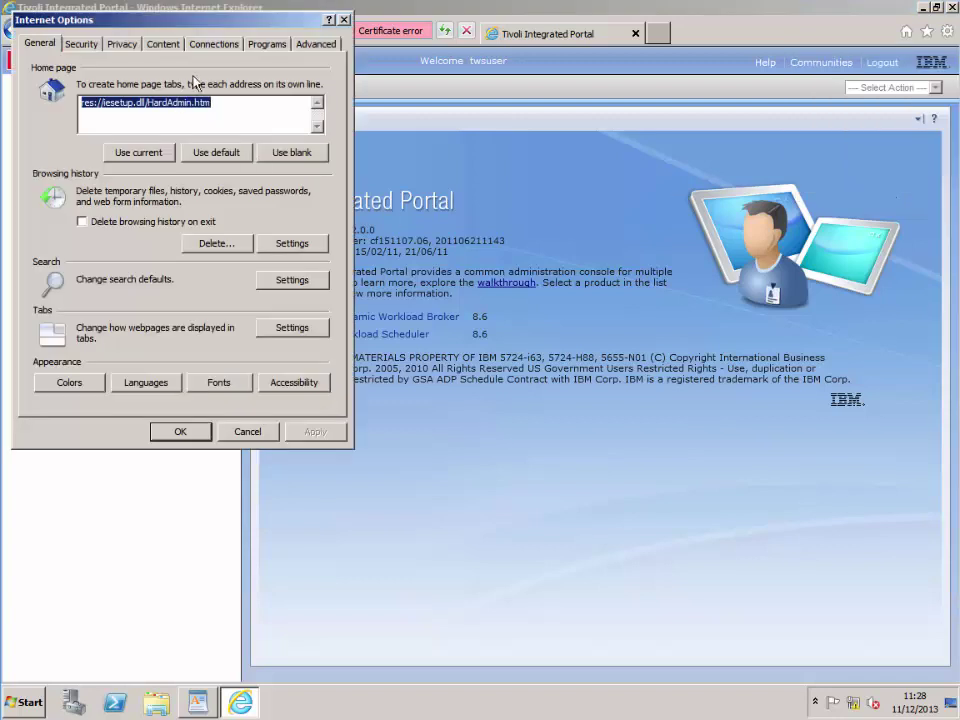
click(246, 434)
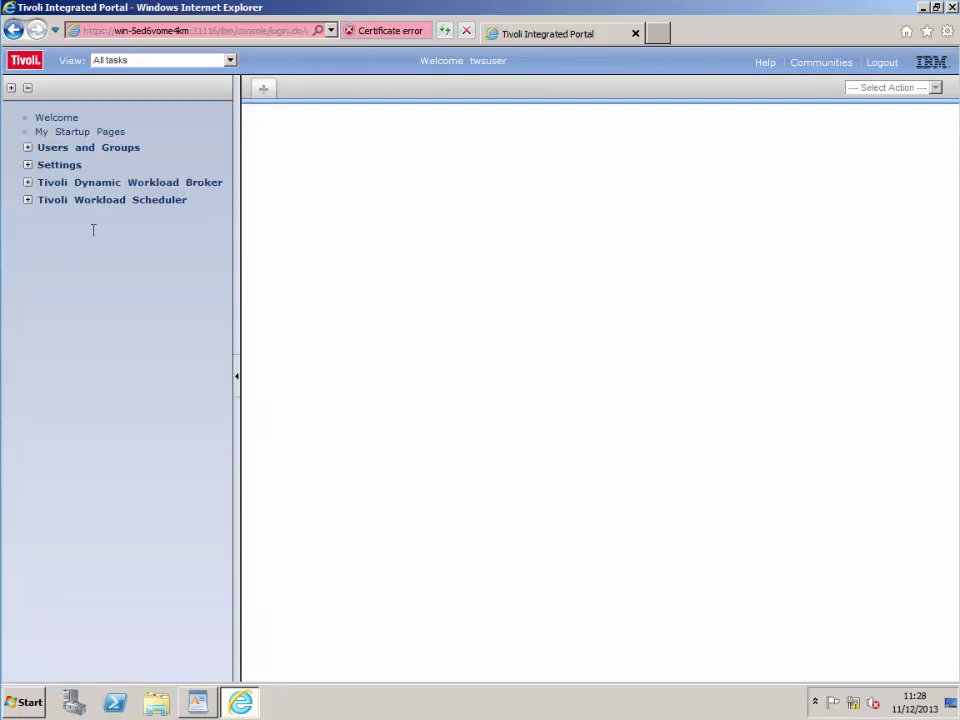
- Open the Tivoli Workload Scheduler Dashboard, adding about:blank to Trusted sites
click(77, 201)
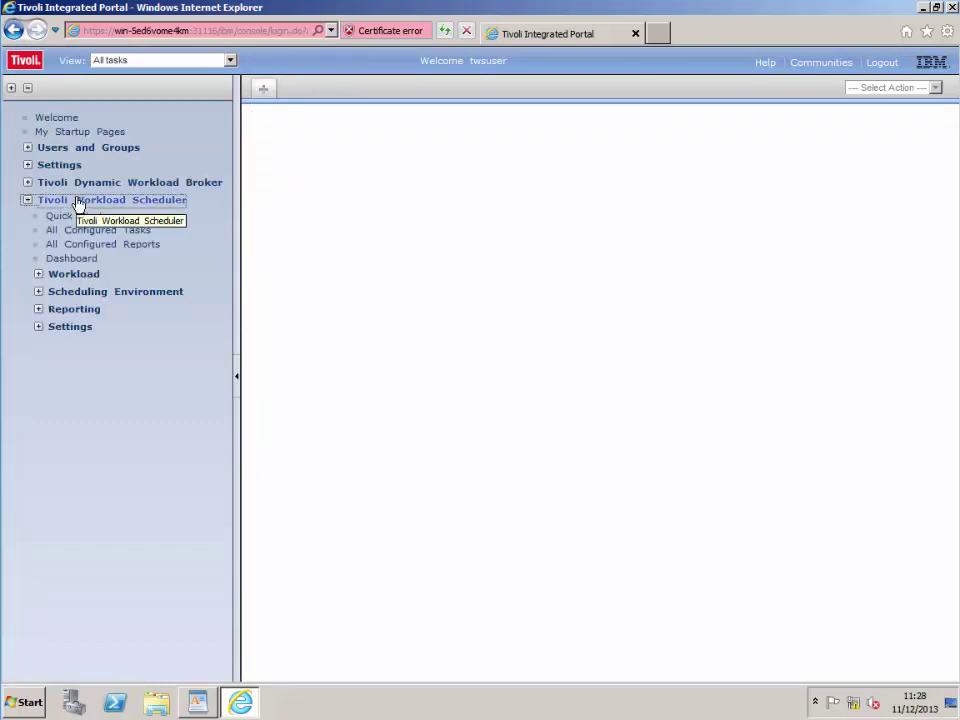
click(70, 258)
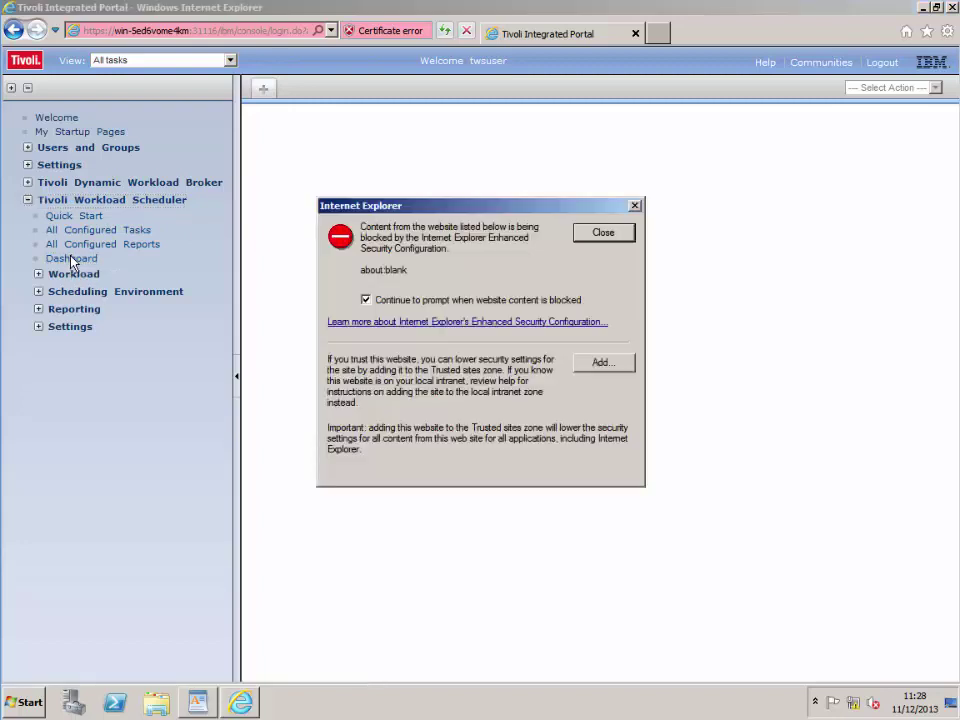
click(618, 366)
click(596, 318)
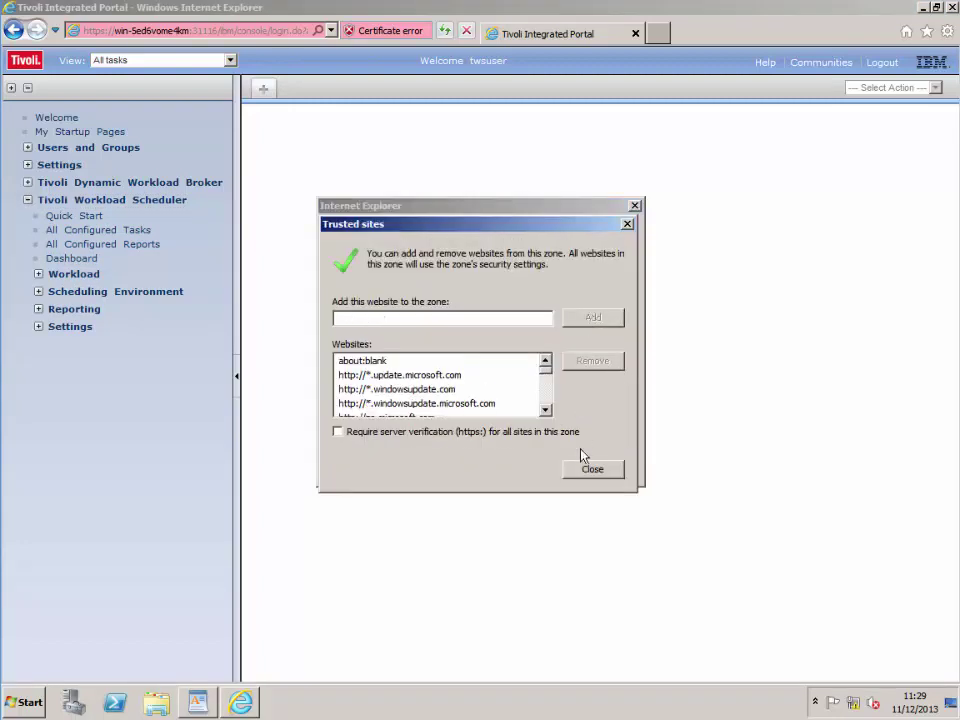
click(586, 466)
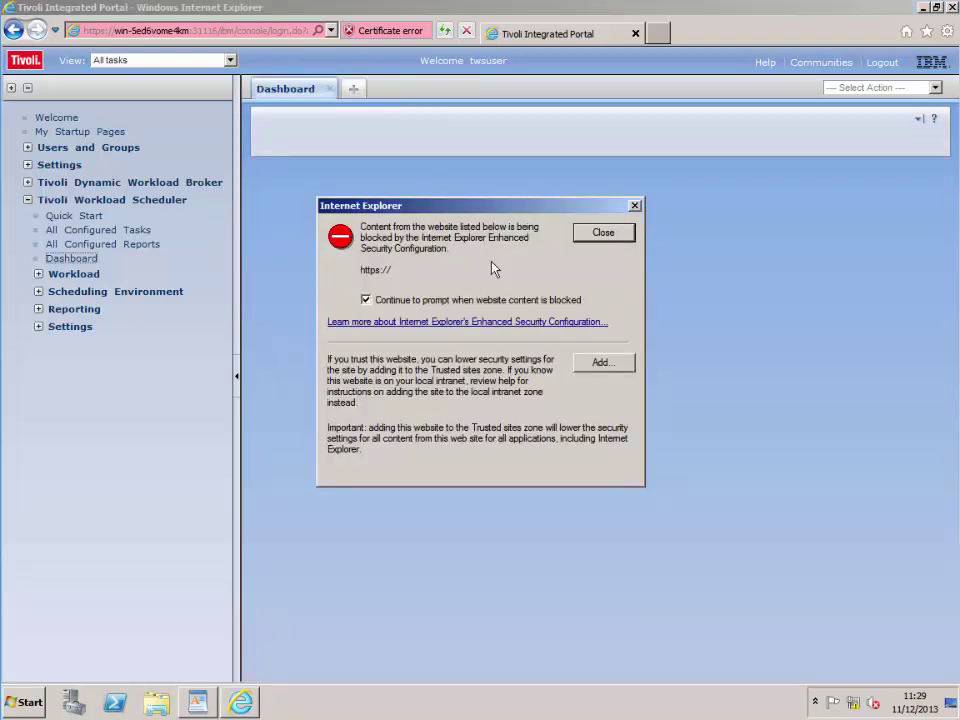
click(601, 236)
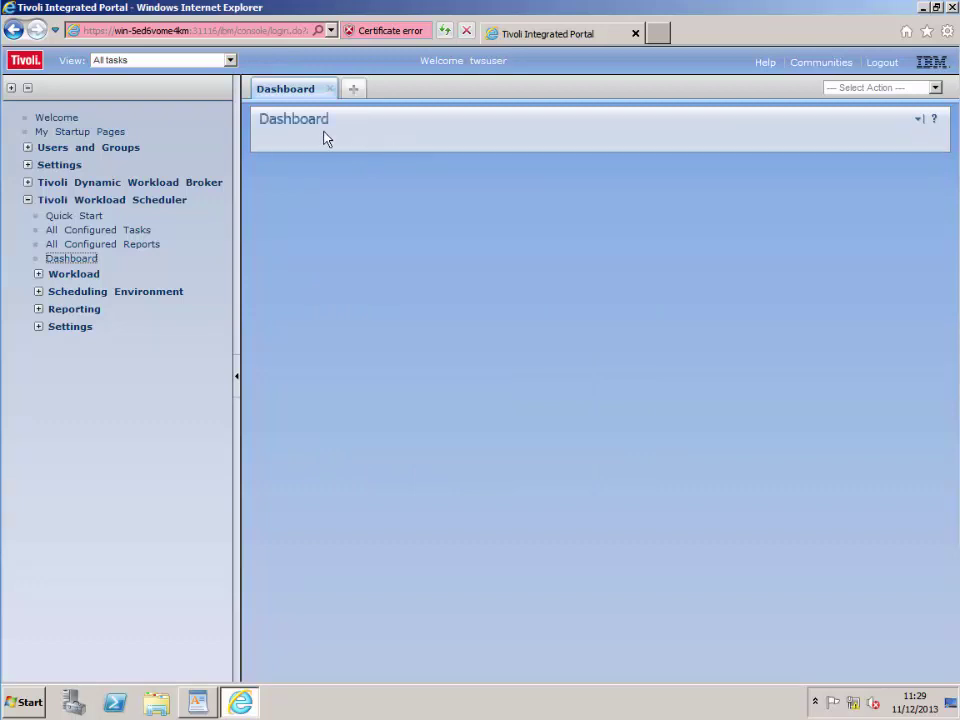
- Reload the Dashboard page twice, dismissing the blocked-content warning
click(444, 31)
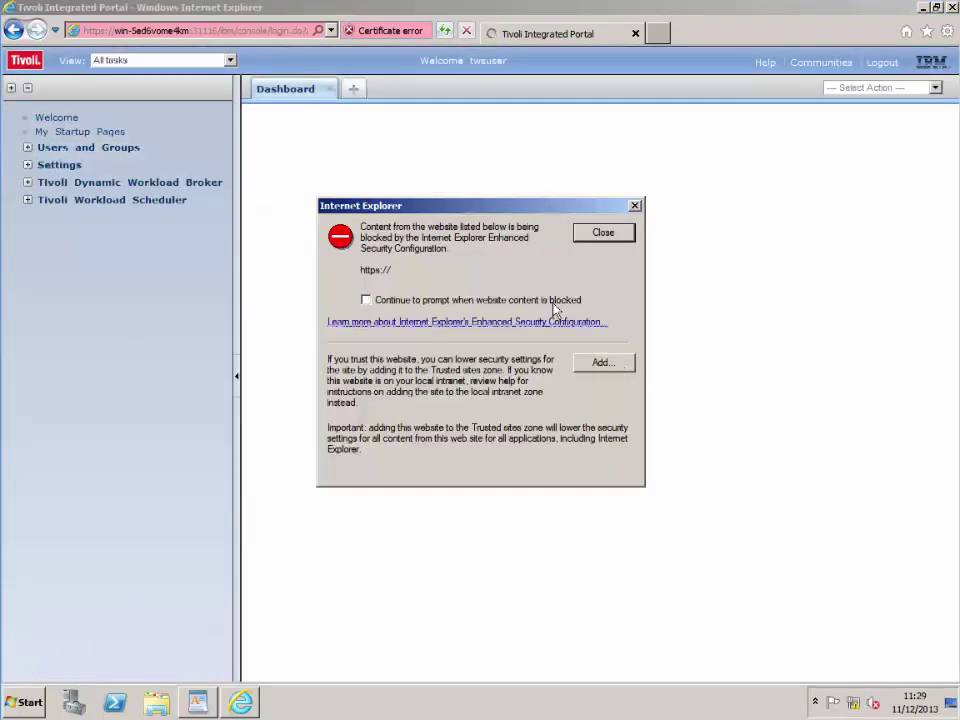
click(606, 238)
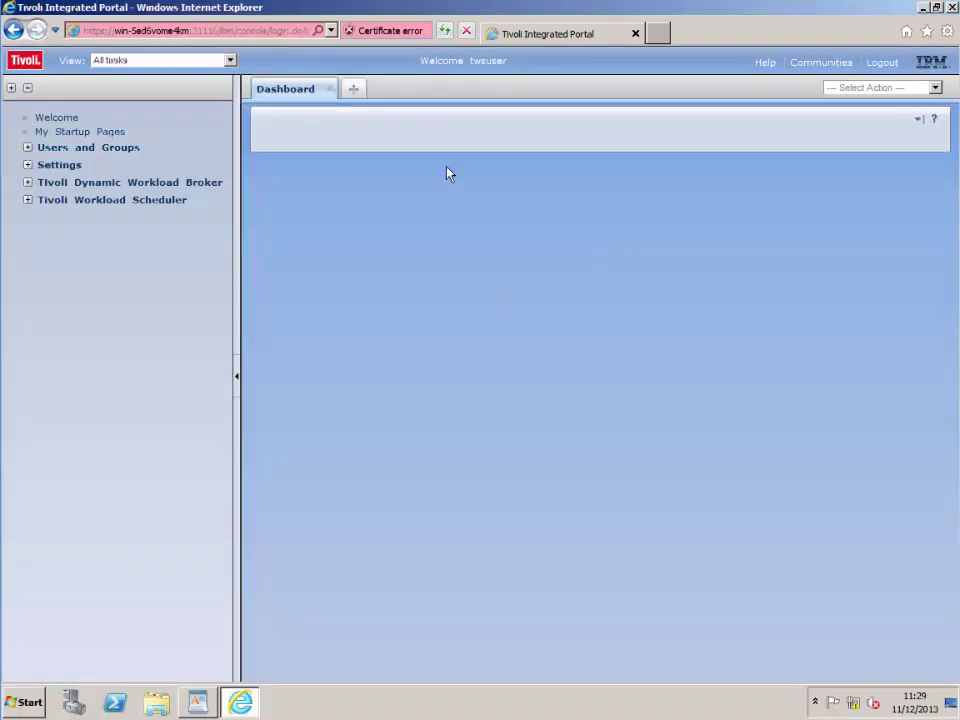
click(446, 36)
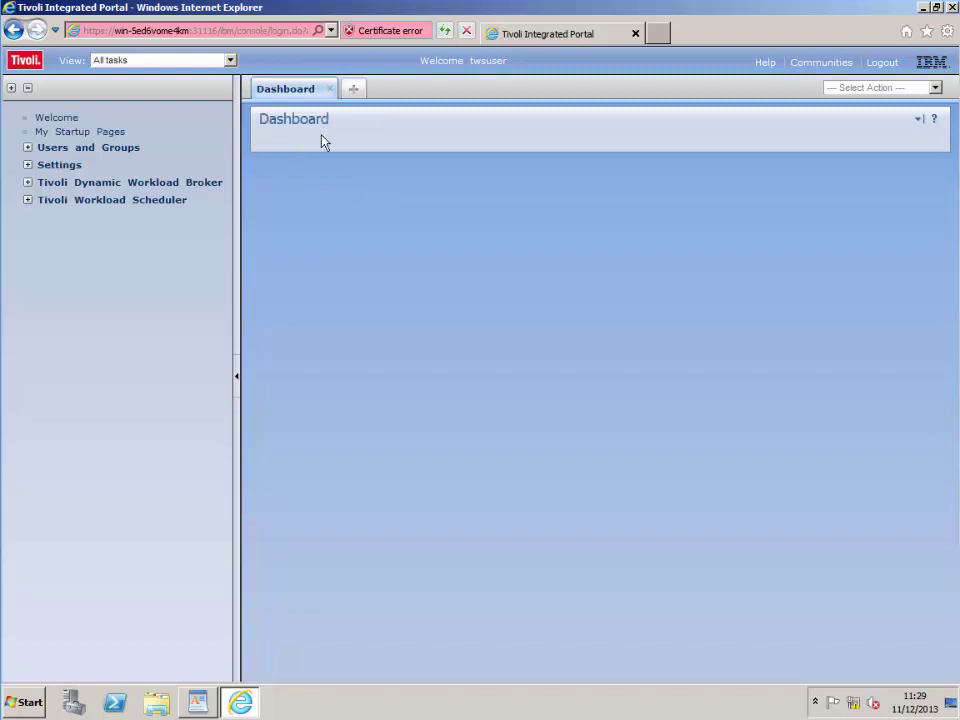
- Maximize the Dashboard portlet, reload the portal, and expand Tivoli Workload Scheduler
click(919, 119)
click(900, 174)
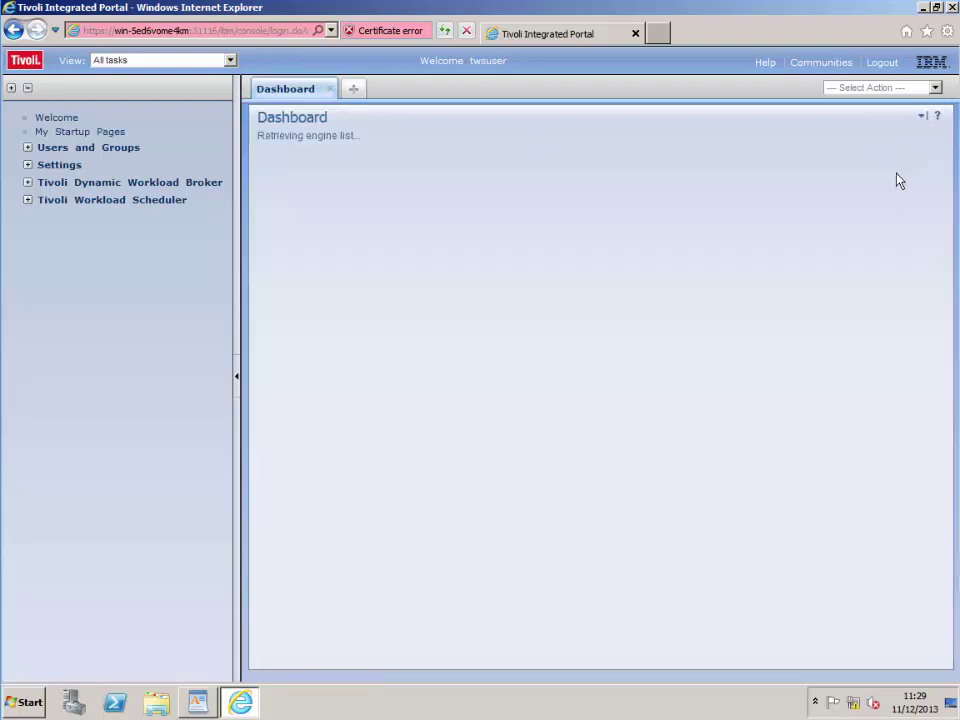
click(443, 32)
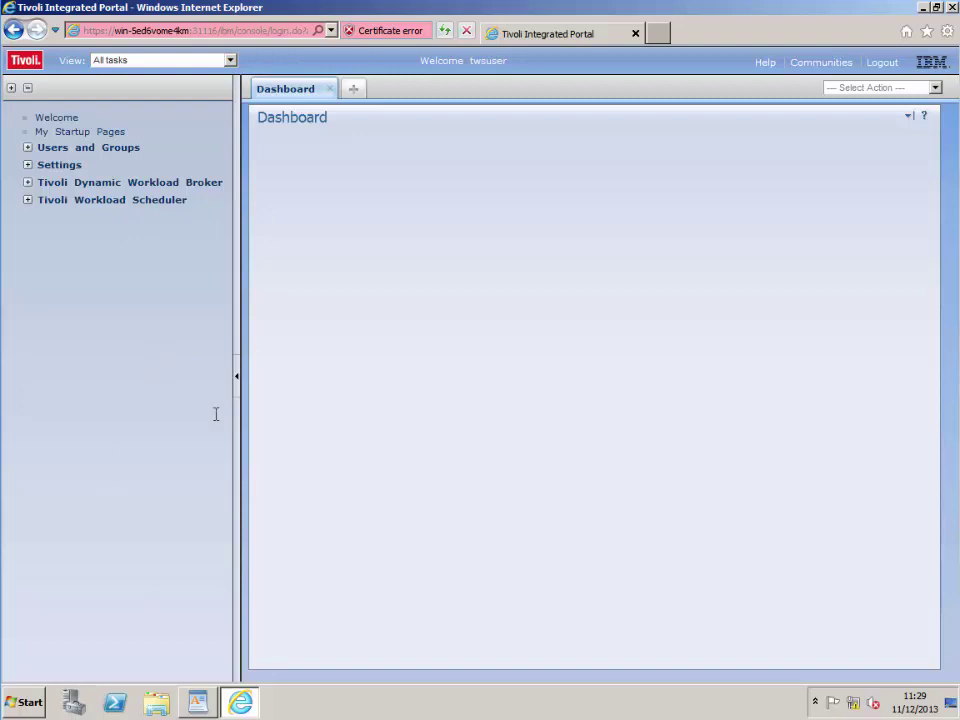
click(54, 201)
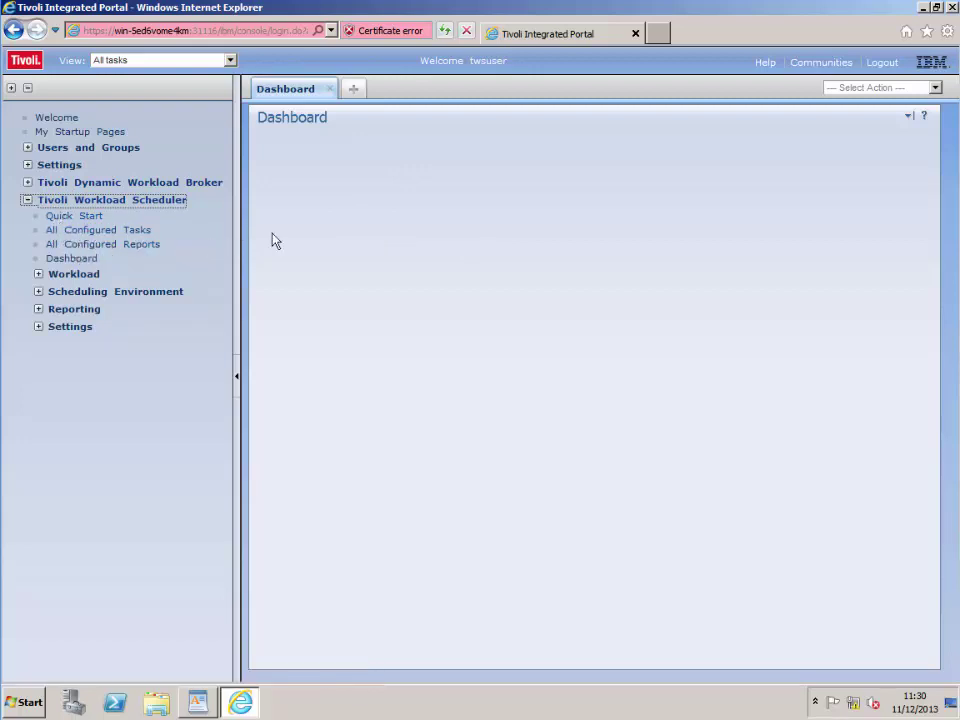
- In Windows Explorer, open C:\Program Files\IBM\TWA\TWS
click(158, 702)
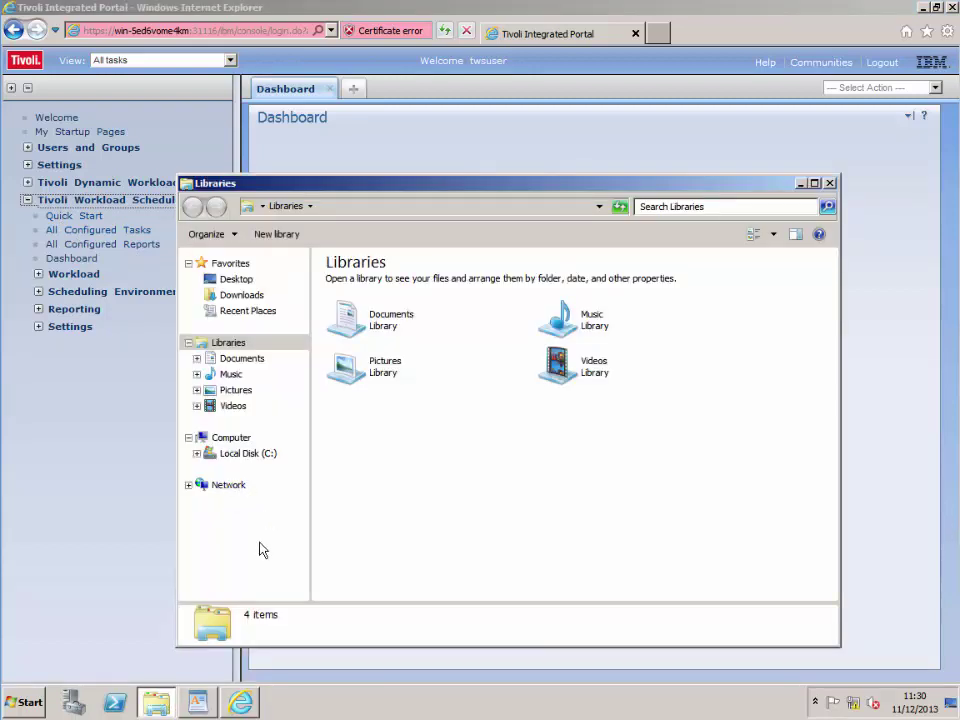
click(252, 456)
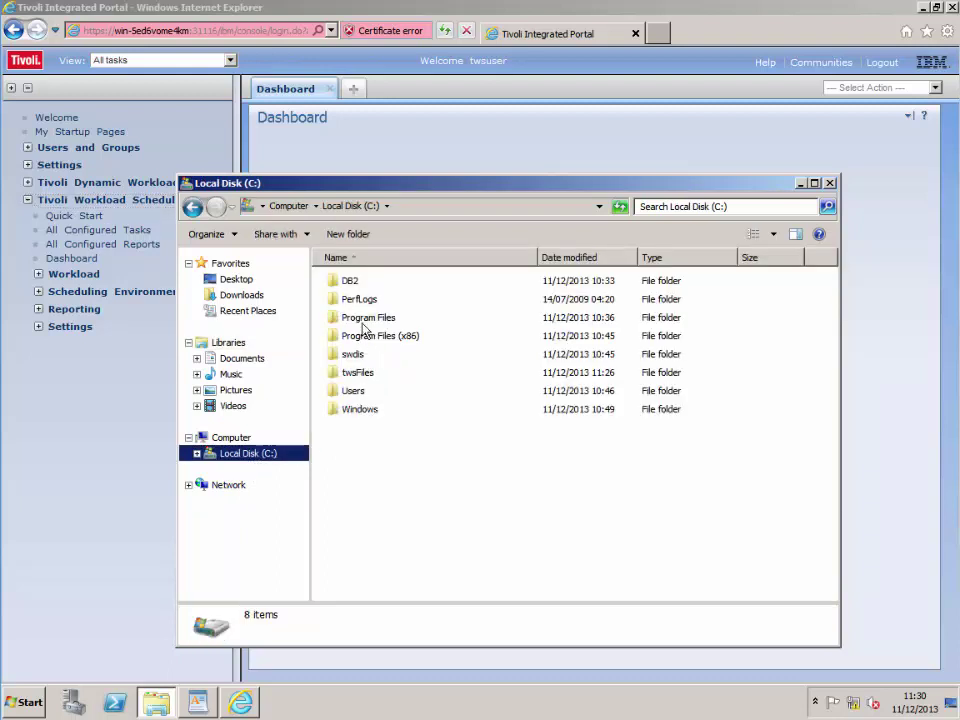
double_click(364, 319)
double_click(352, 301)
click(352, 302)
double_click(352, 301)
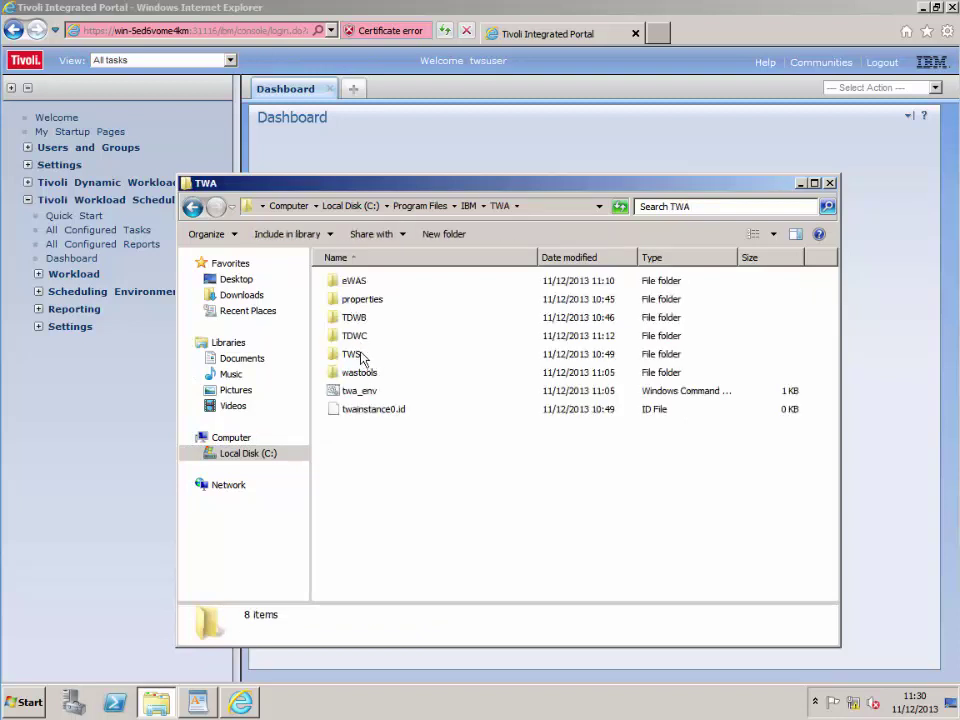
double_click(355, 355)
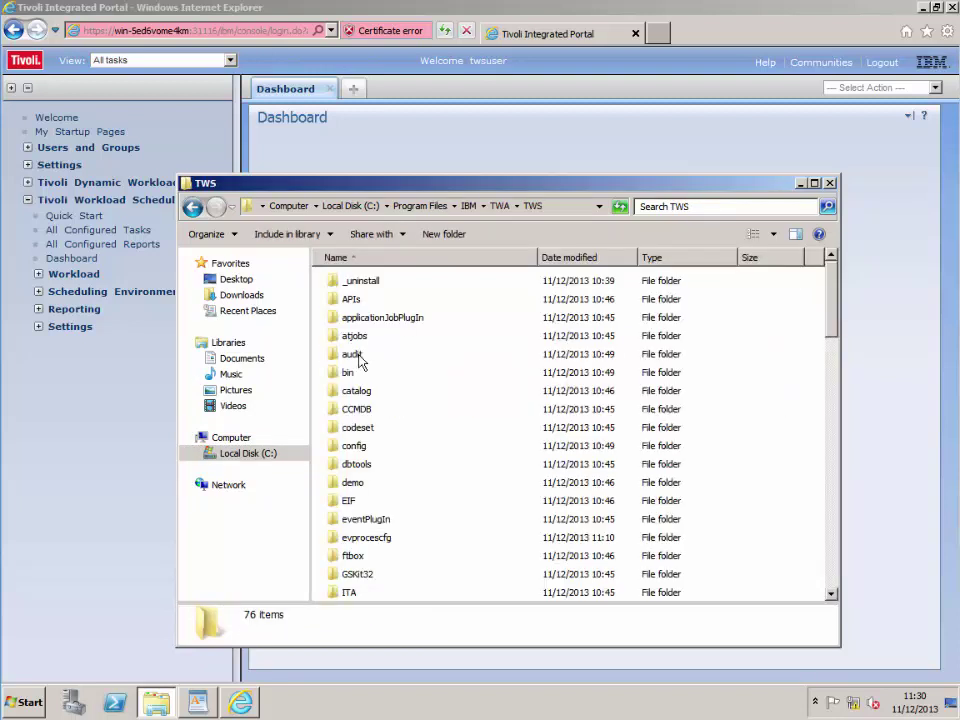
- Widen the Type column and copy the TWS folder's full path from the address bar
scroll(481, 465, down, 19)
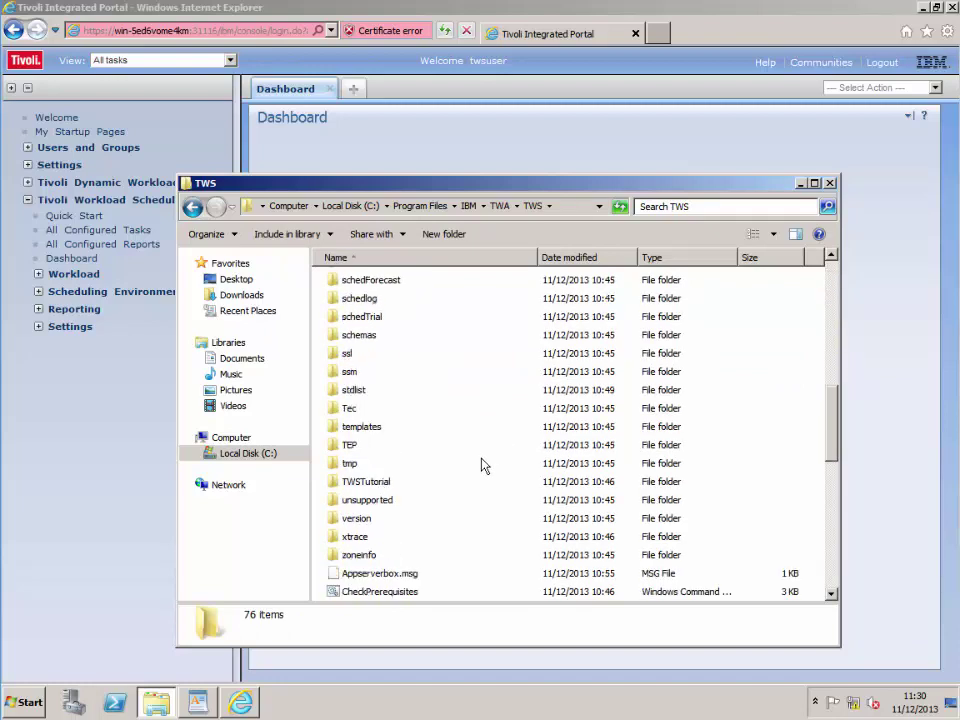
scroll(400, 480, down, 2)
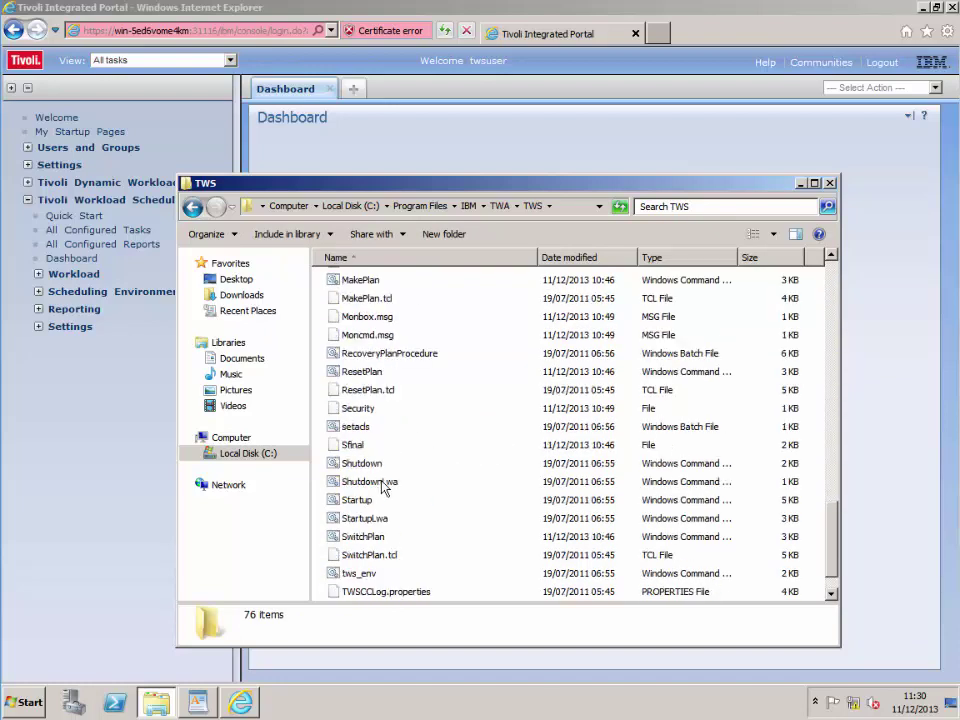
scroll(383, 487, up, 4)
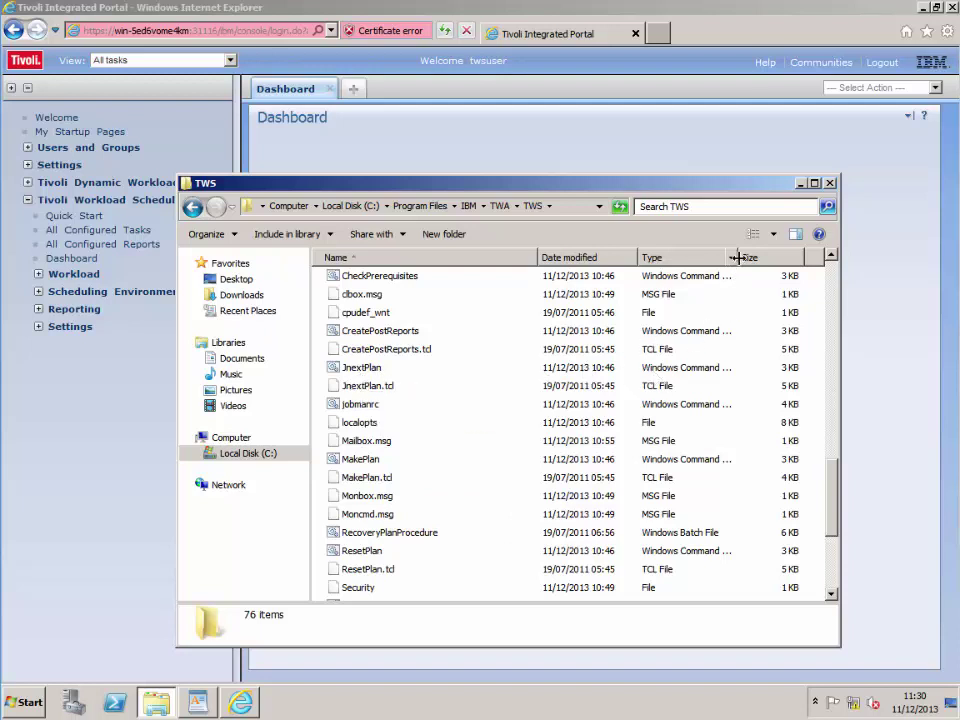
drag(737, 257, 778, 258)
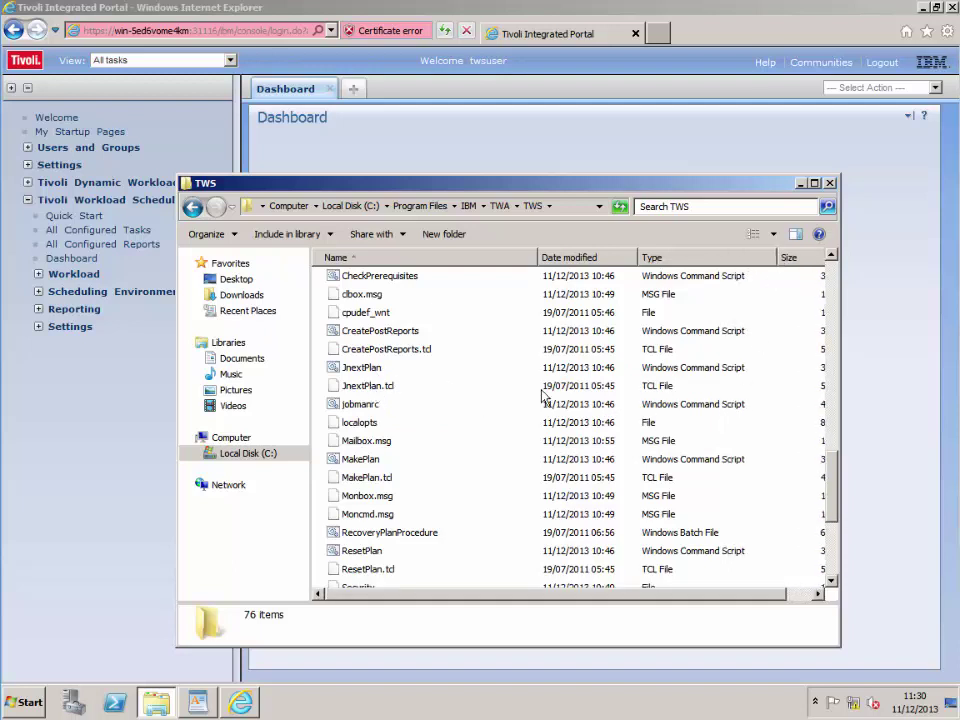
click(556, 207)
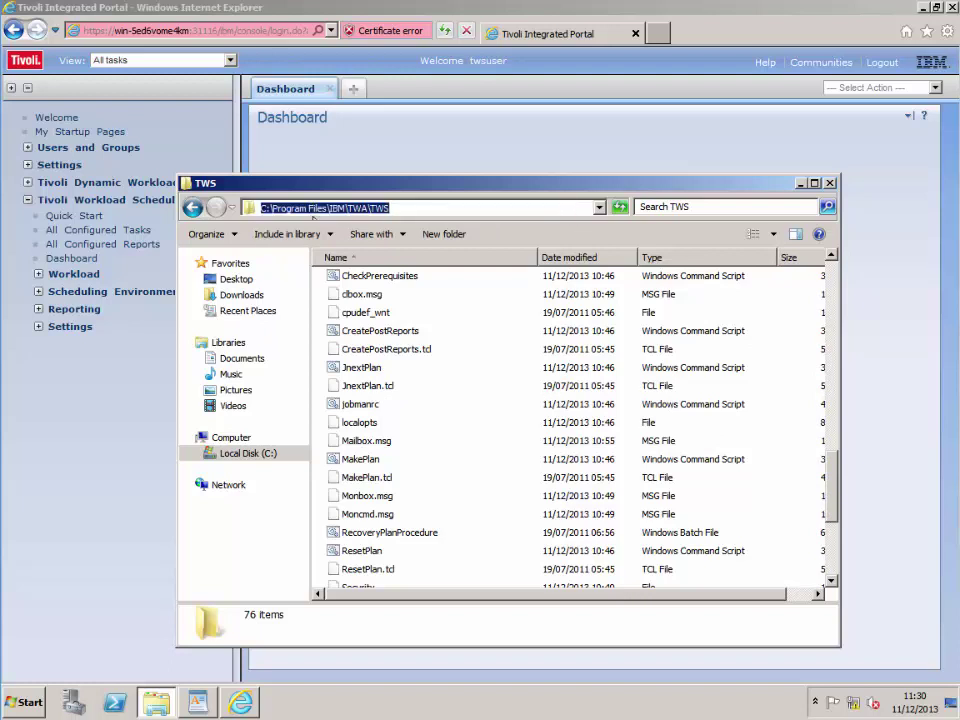
click(30, 706)
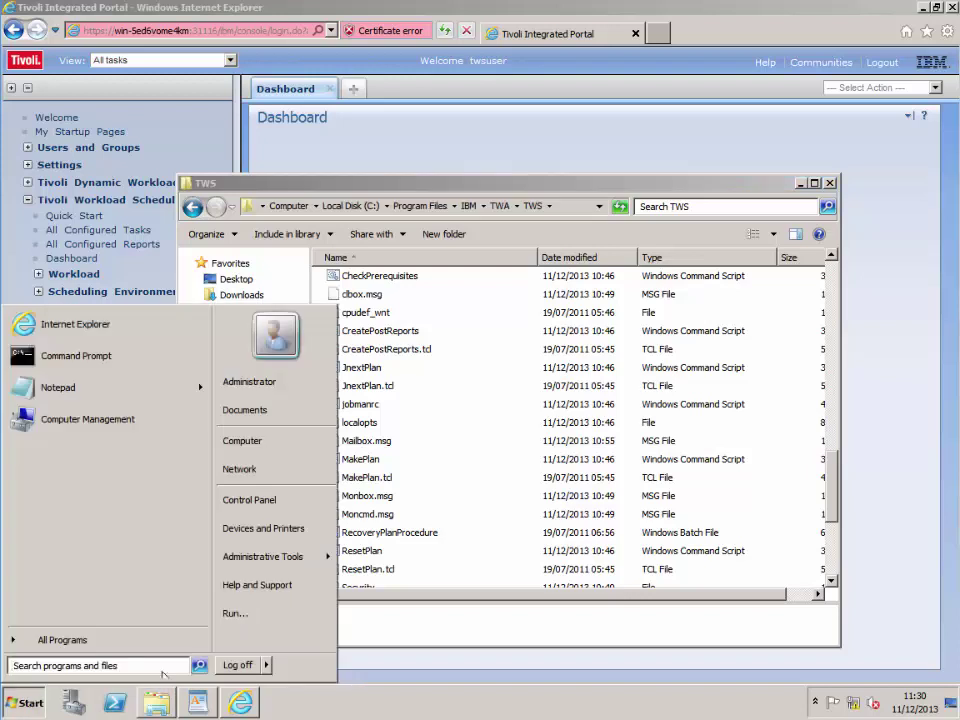
- In an administrator Command Prompt, cd into the pasted TWS folder path
click(110, 358)
text(cd)
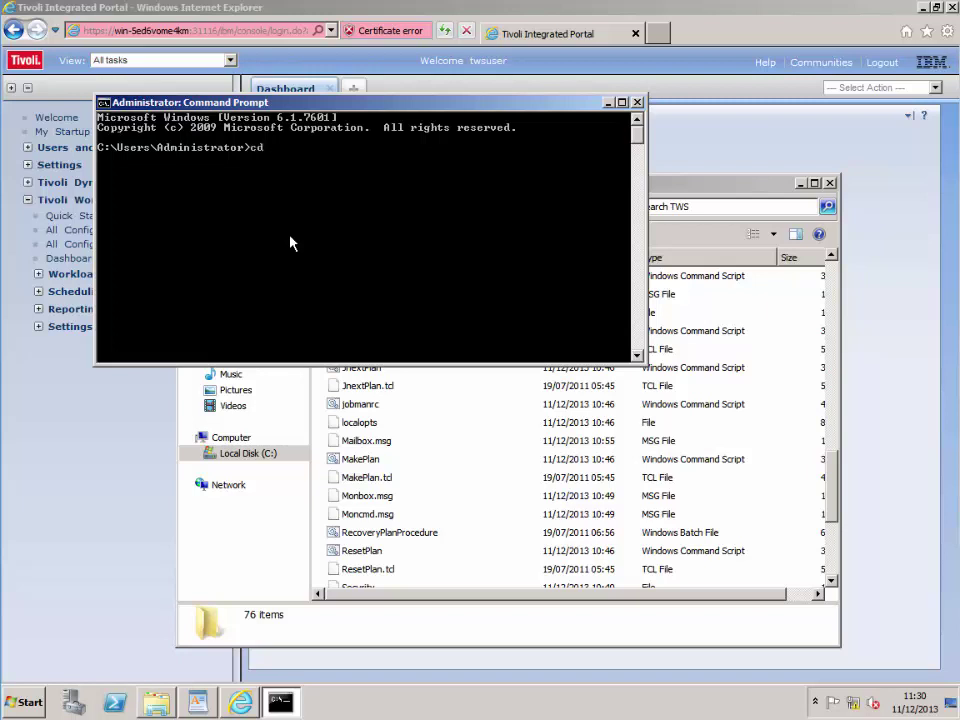
key(ctrl+v)
key(BackSpace)
key(BackSpace)
right_click(290, 243)
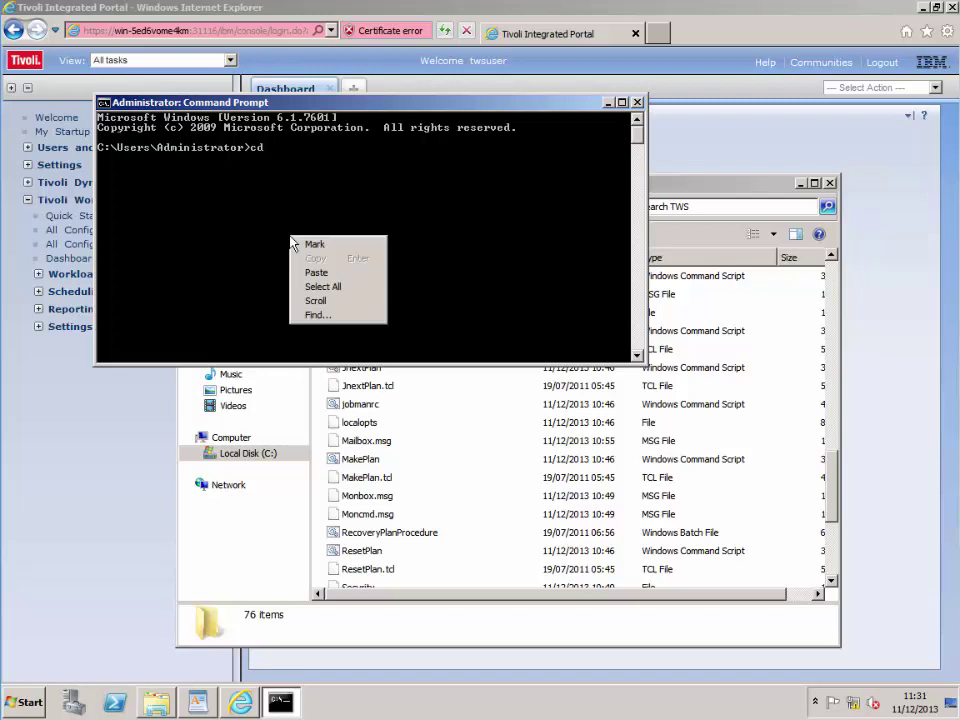
click(311, 272)
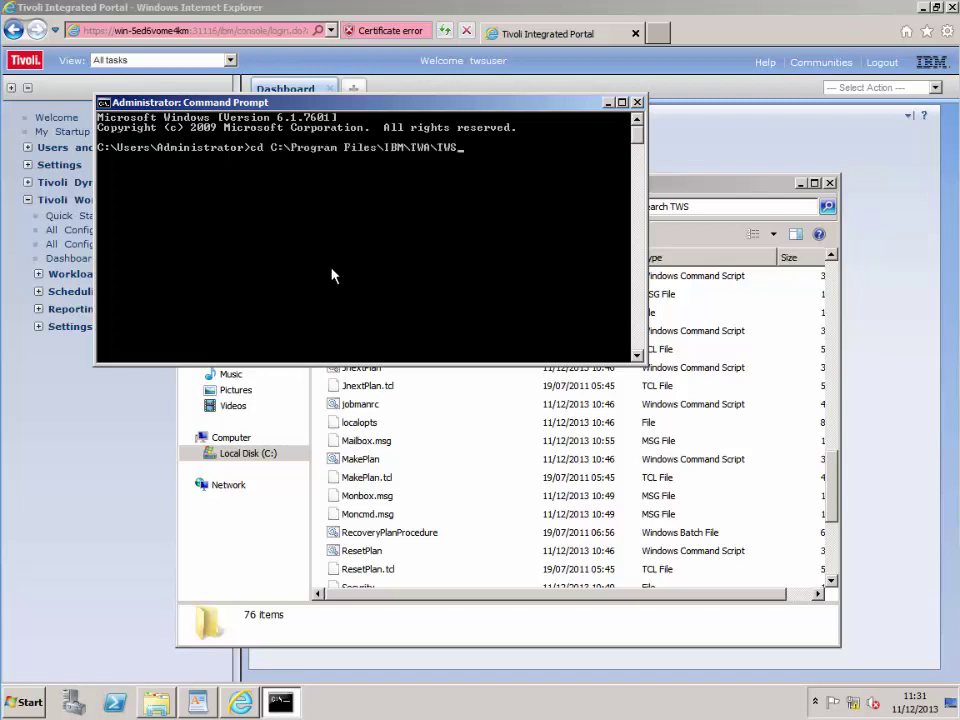
key(Return)
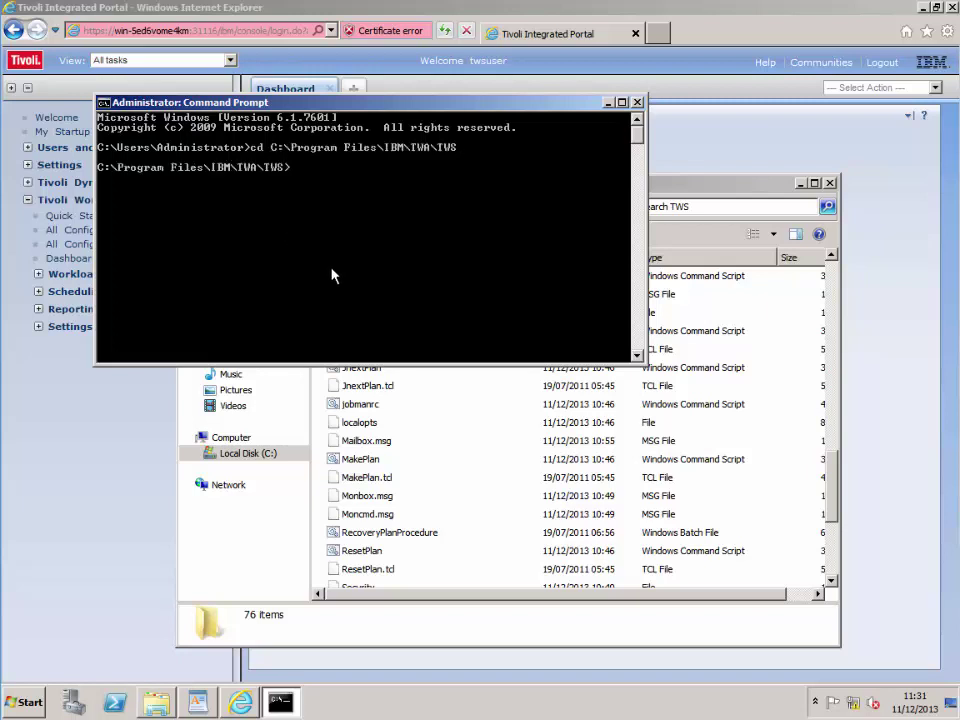
- Run dir to list the TWS folder and check the JnextPlan scripts
text(dir)
key(Return)
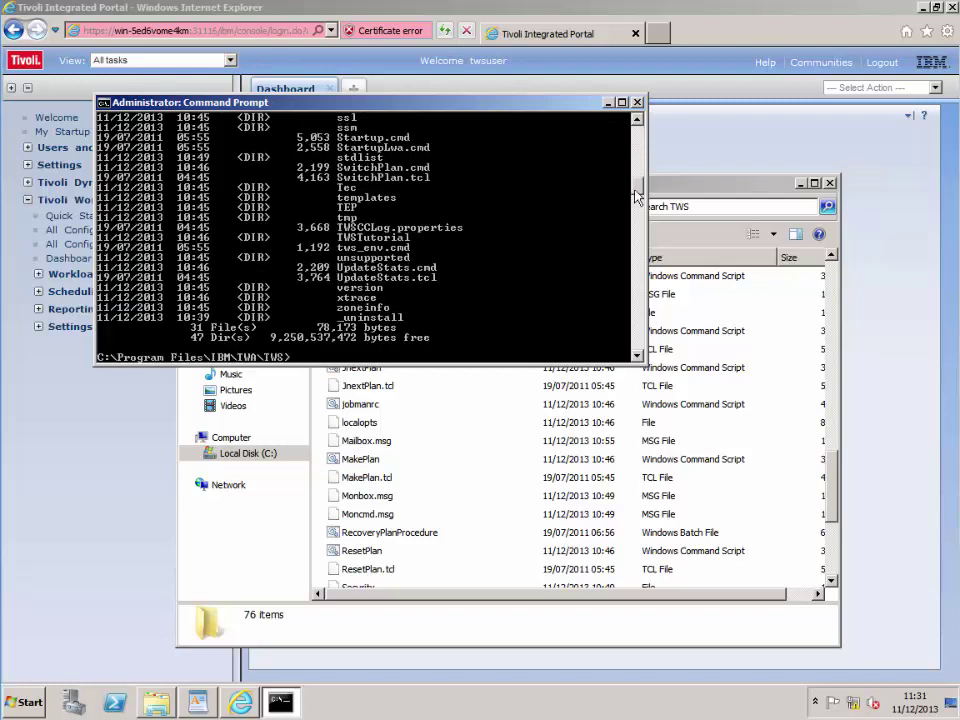
drag(636, 195, 657, 170)
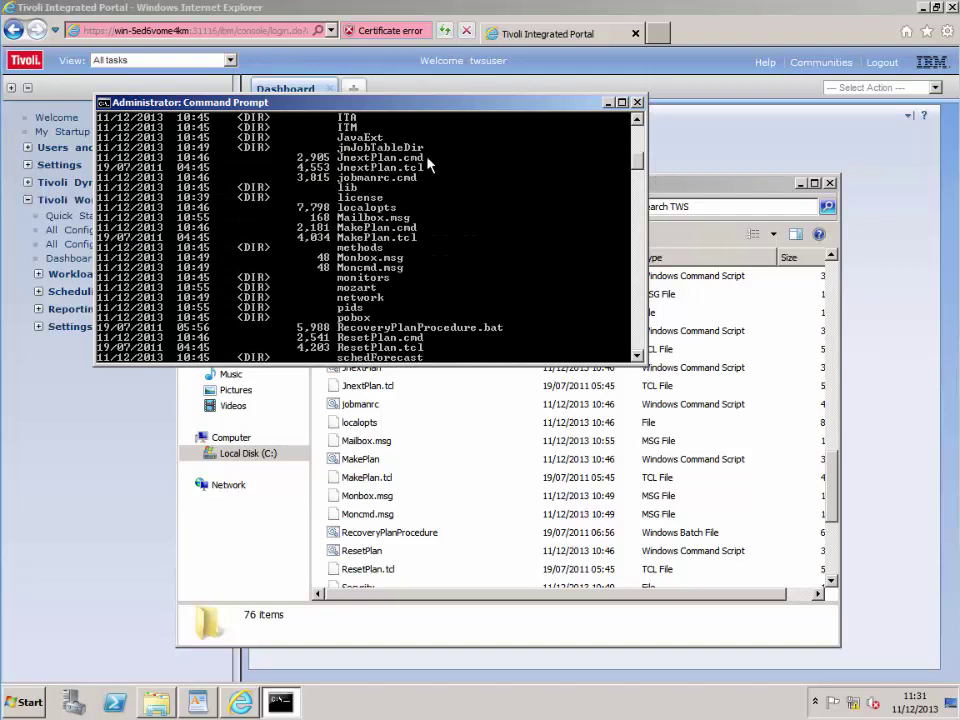
scroll(397, 262, down, 7)
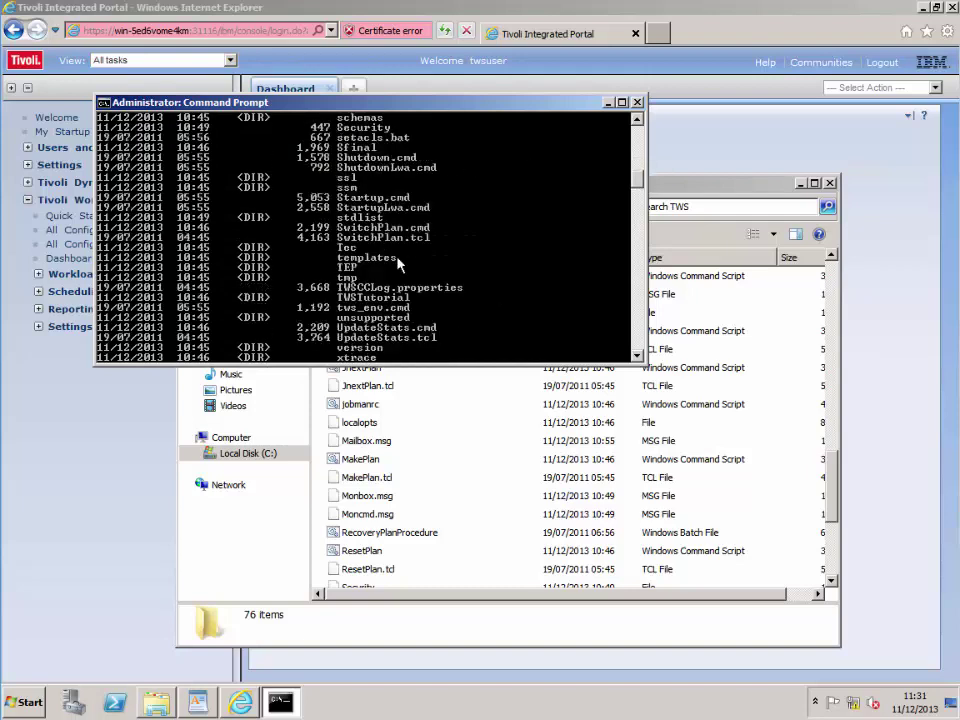
scroll(397, 264, down, 3)
scroll(397, 264, up, 4)
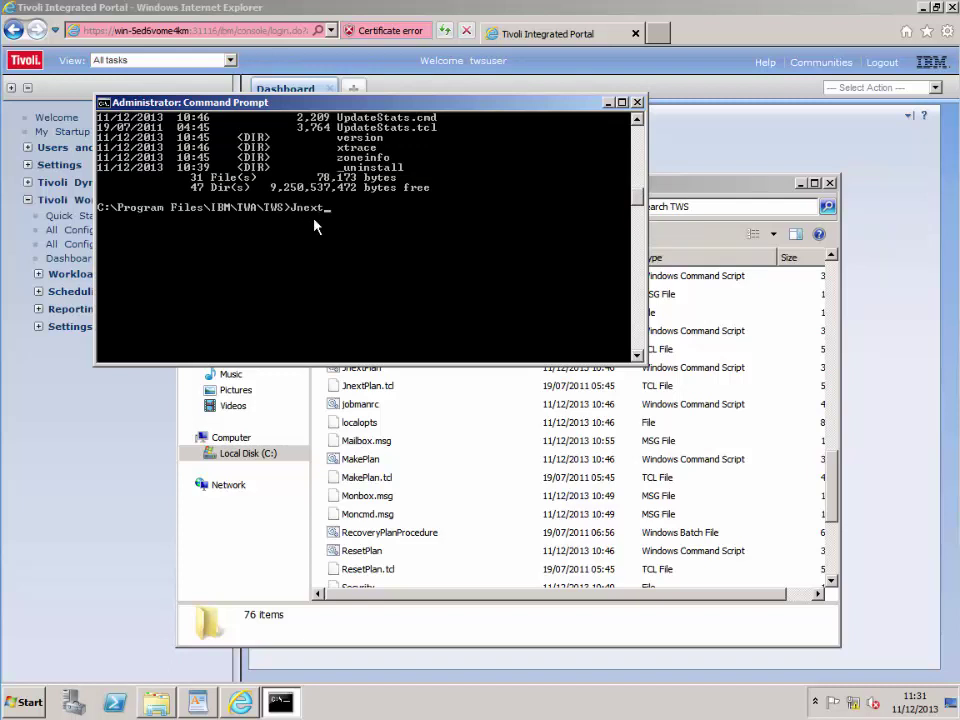
- Run JnextPlan until the run number updates, then return to the portal
text(an)
key(Return)
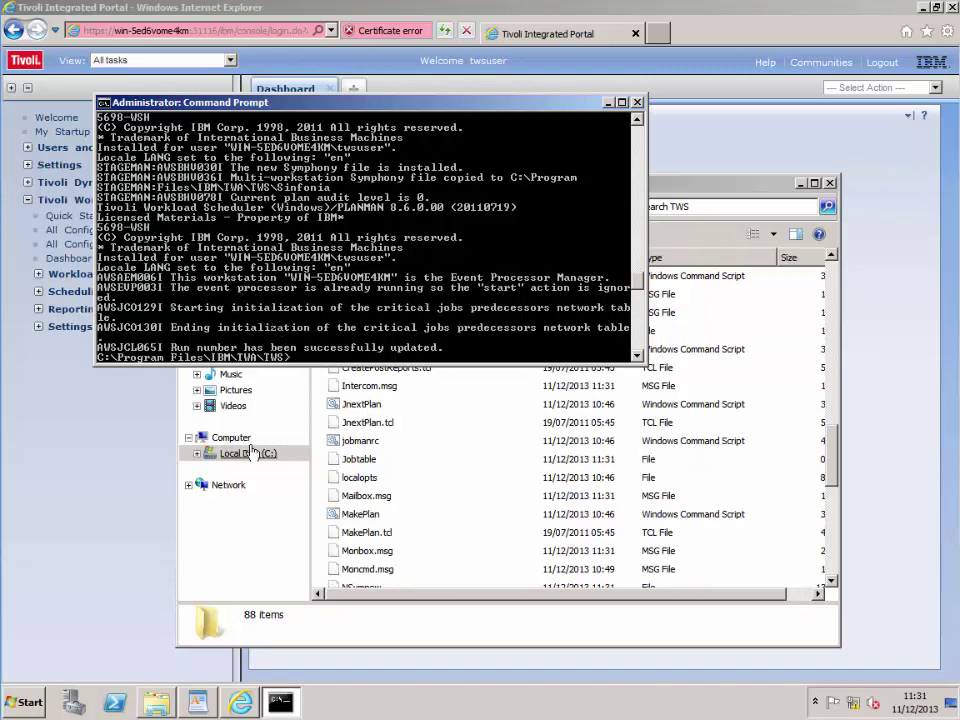
click(80, 446)
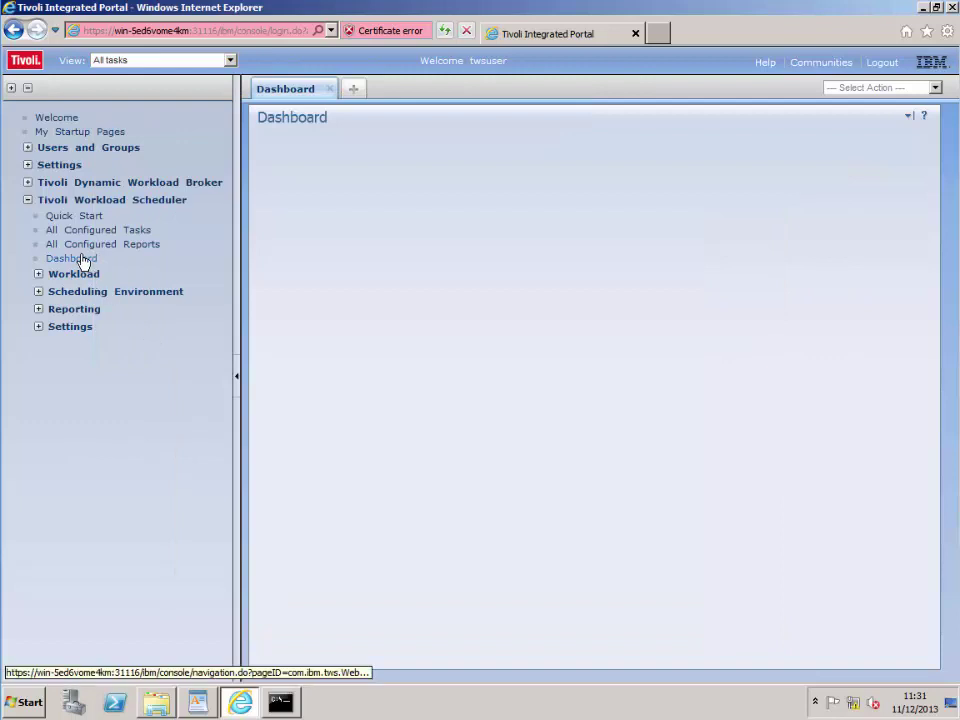
- Reload the console, open the Tivoli Workload Scheduler Dashboard, reload again and log out
click(444, 32)
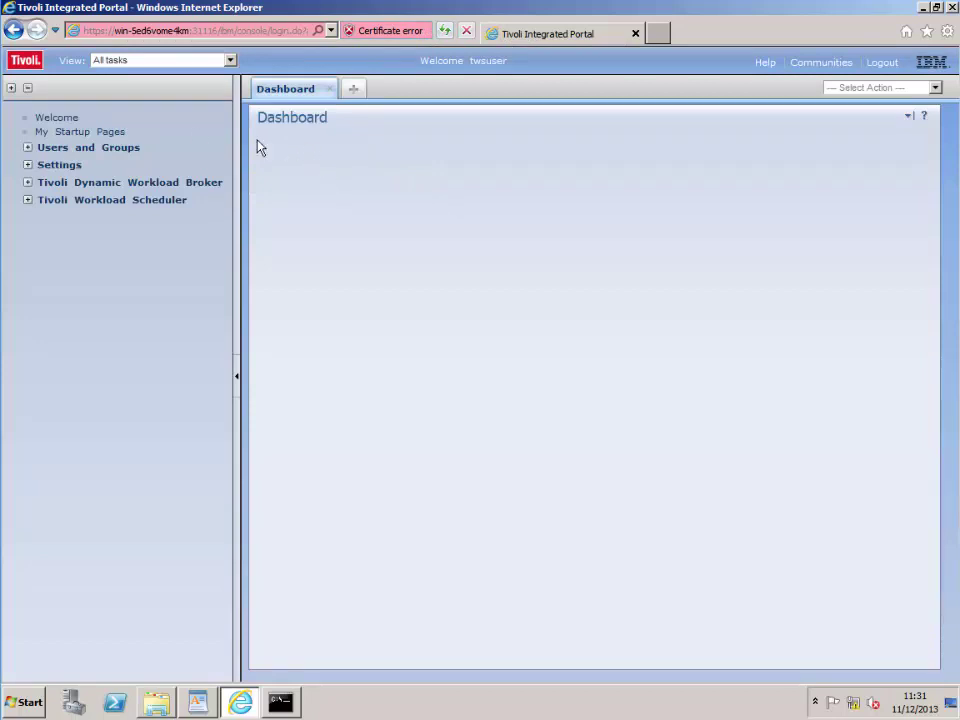
click(29, 201)
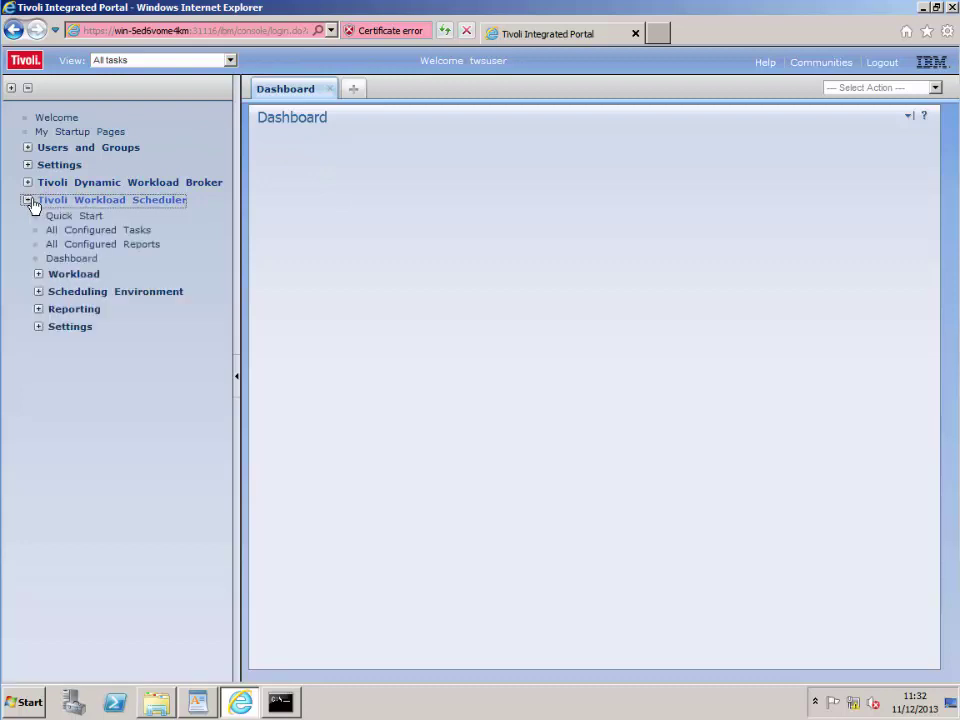
click(73, 260)
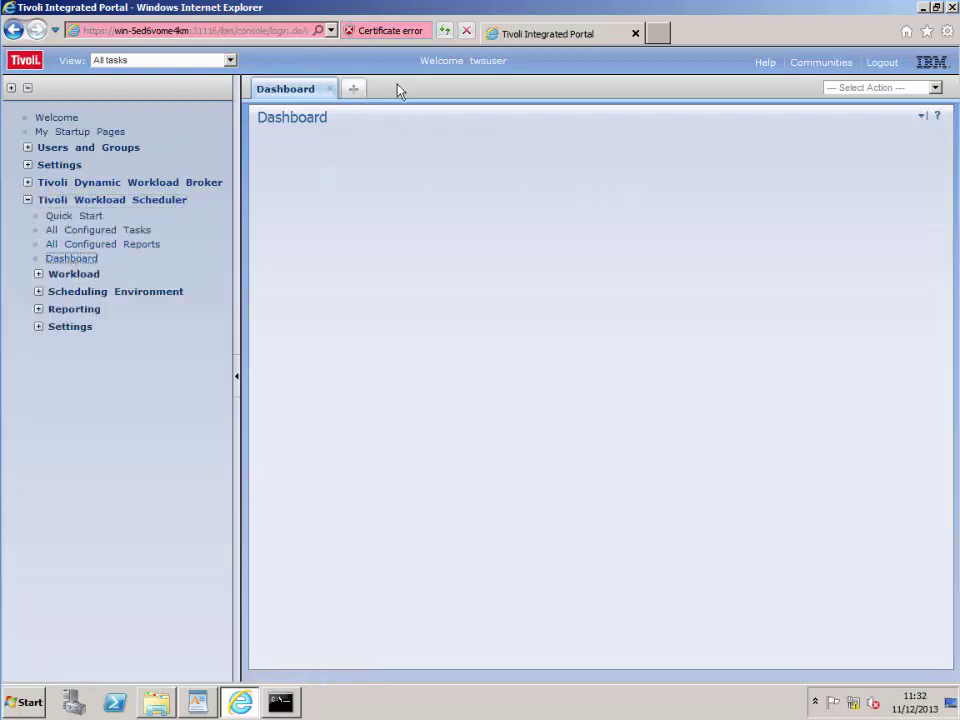
click(445, 33)
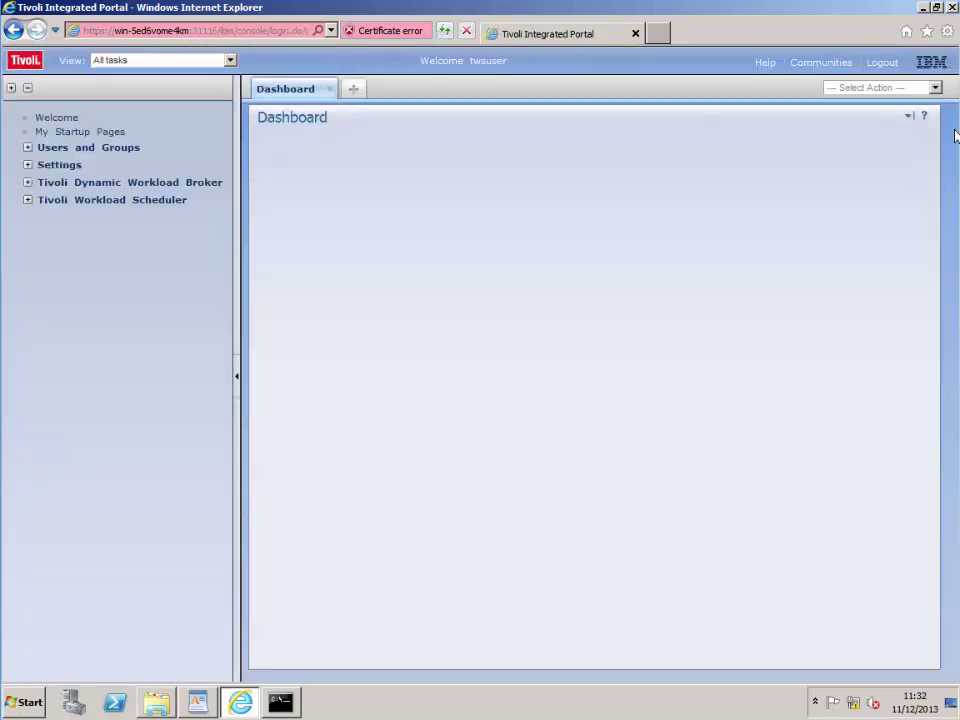
click(883, 63)
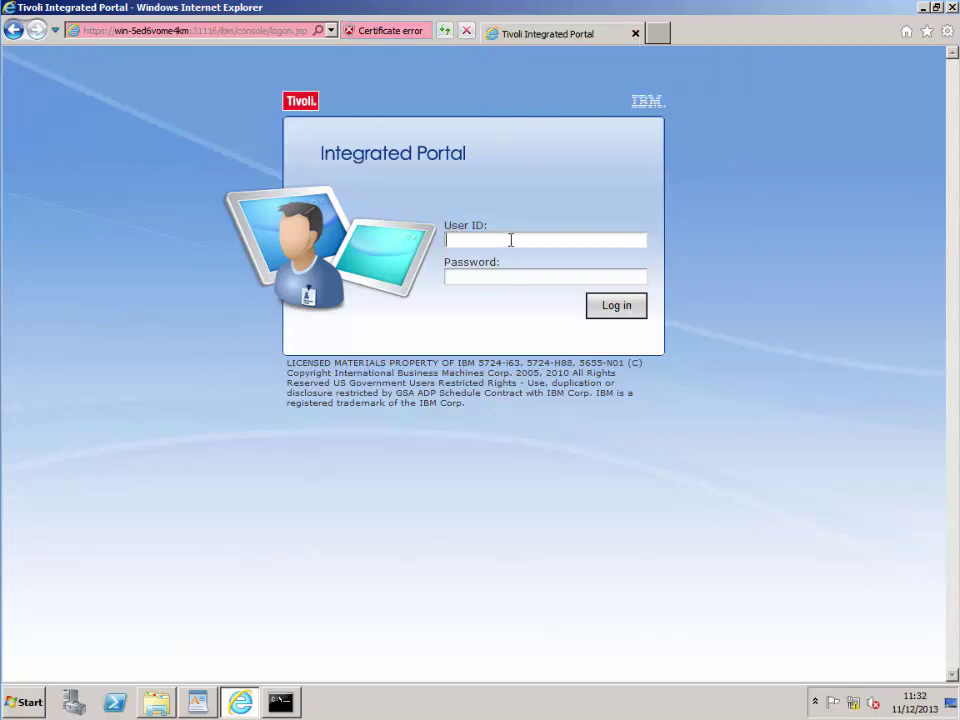
- Sign in with the console user ID and password, then open the Tivoli Workload Scheduler Dashboard
text(tws***)
key(Return)
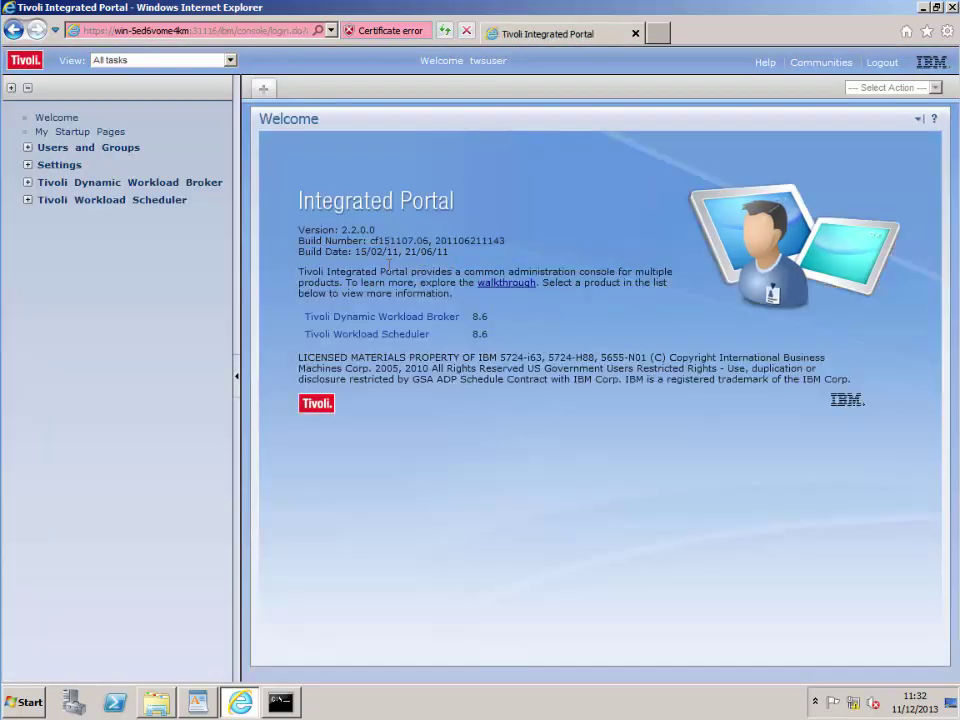
click(145, 201)
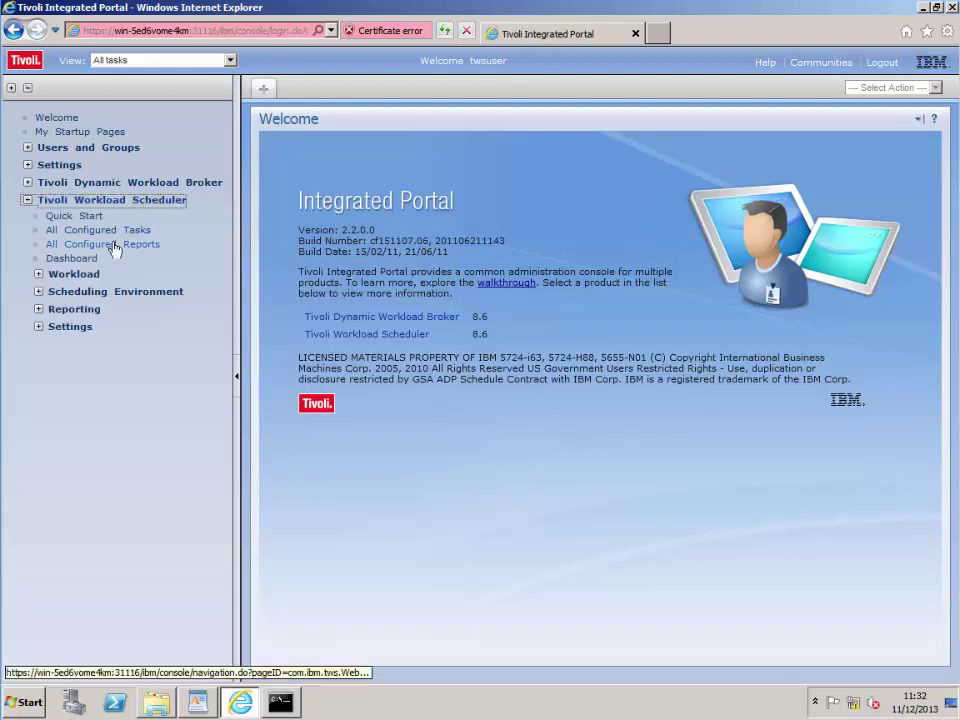
click(78, 258)
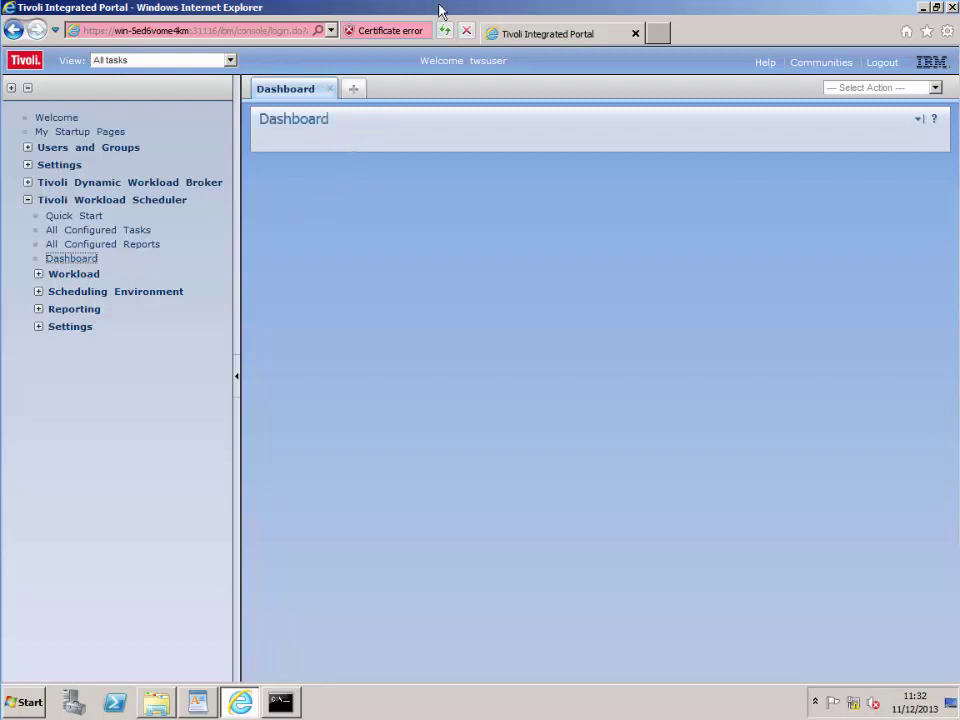
click(445, 38)
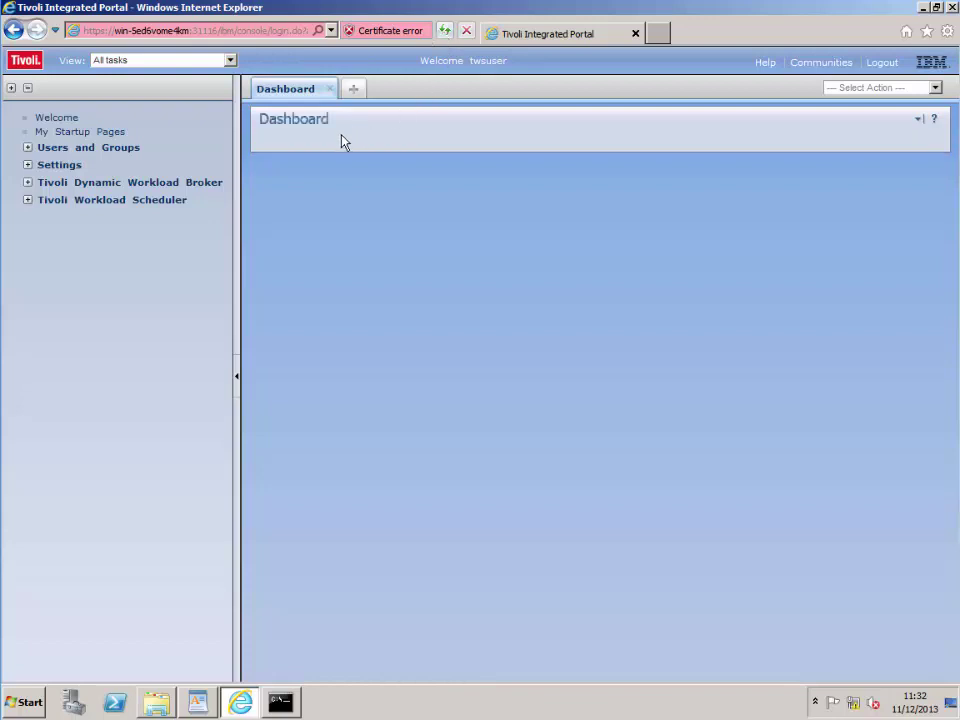
click(917, 127)
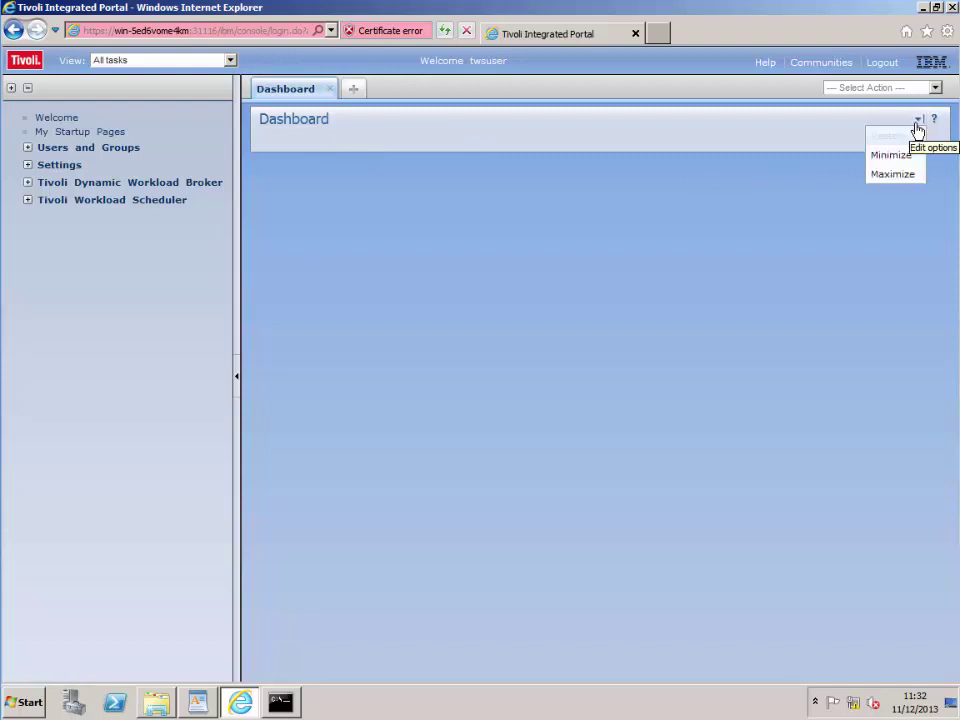
click(914, 174)
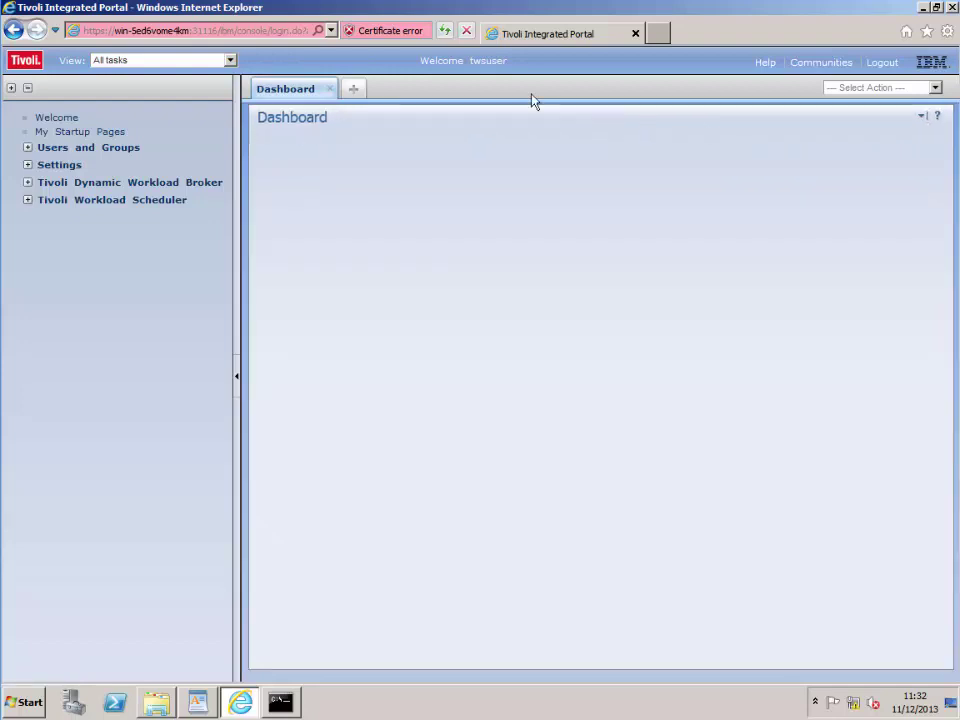
click(446, 31)
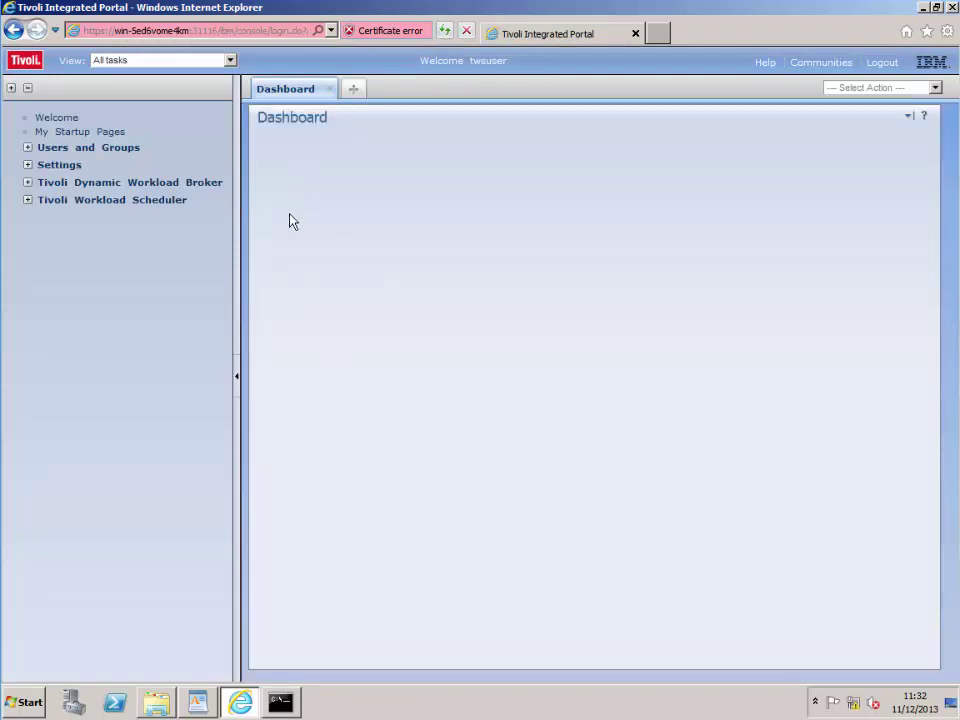
click(28, 201)
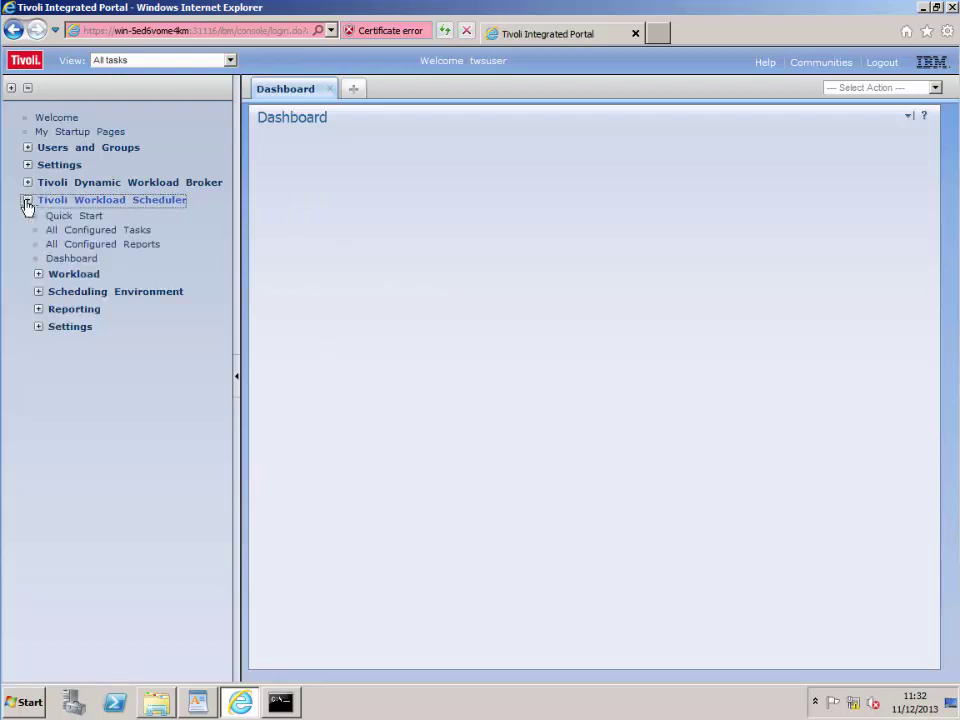
- Open Manage Engines under the scheduler Settings and select the Discovered engine
click(72, 327)
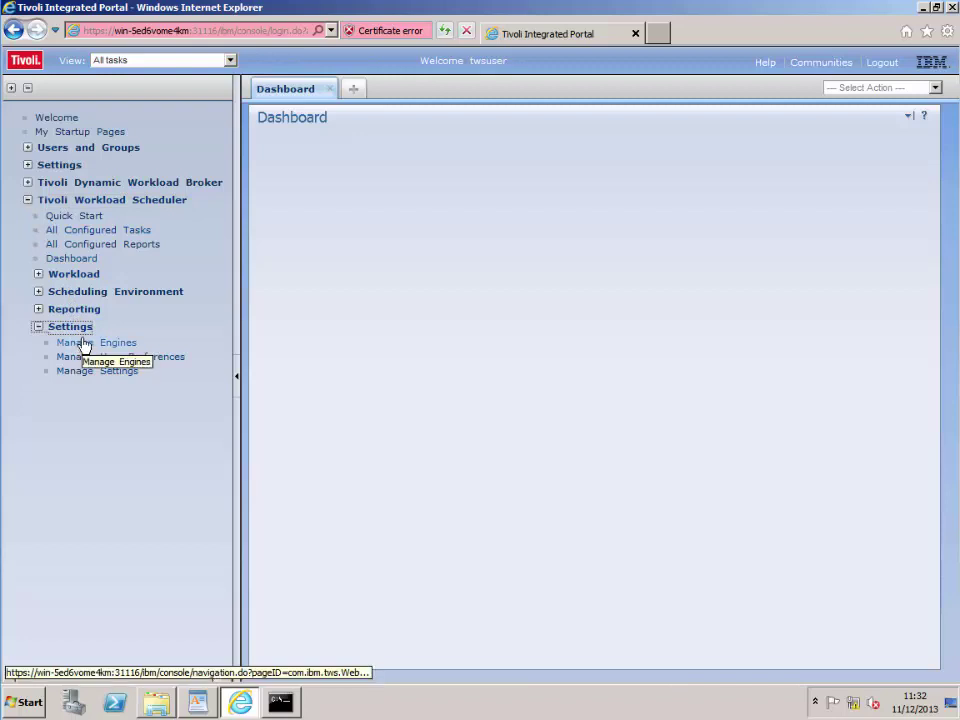
click(84, 343)
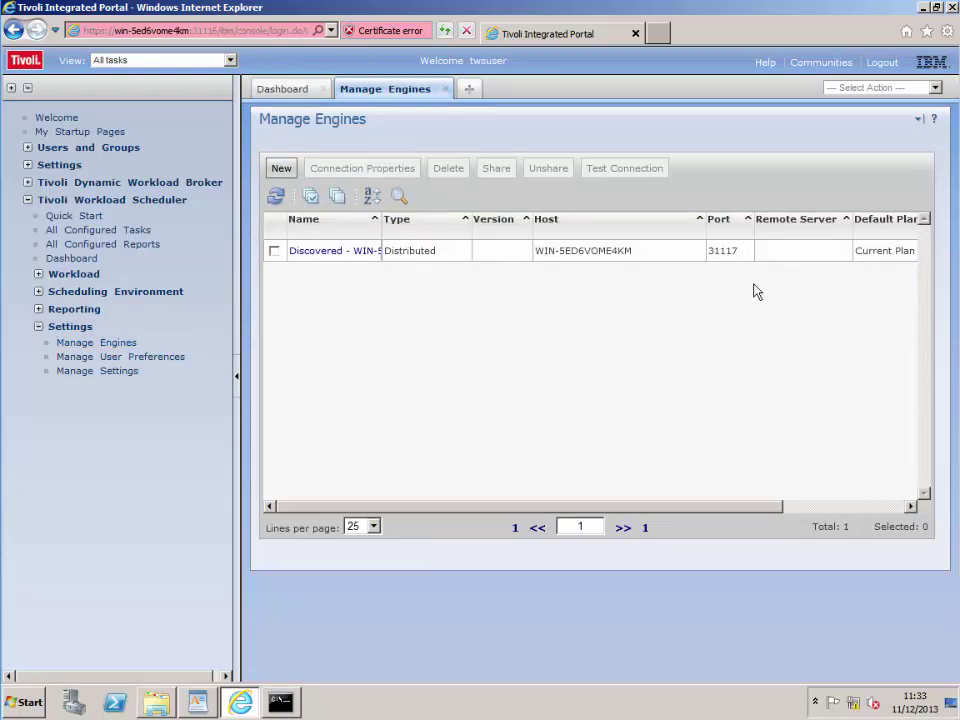
click(274, 252)
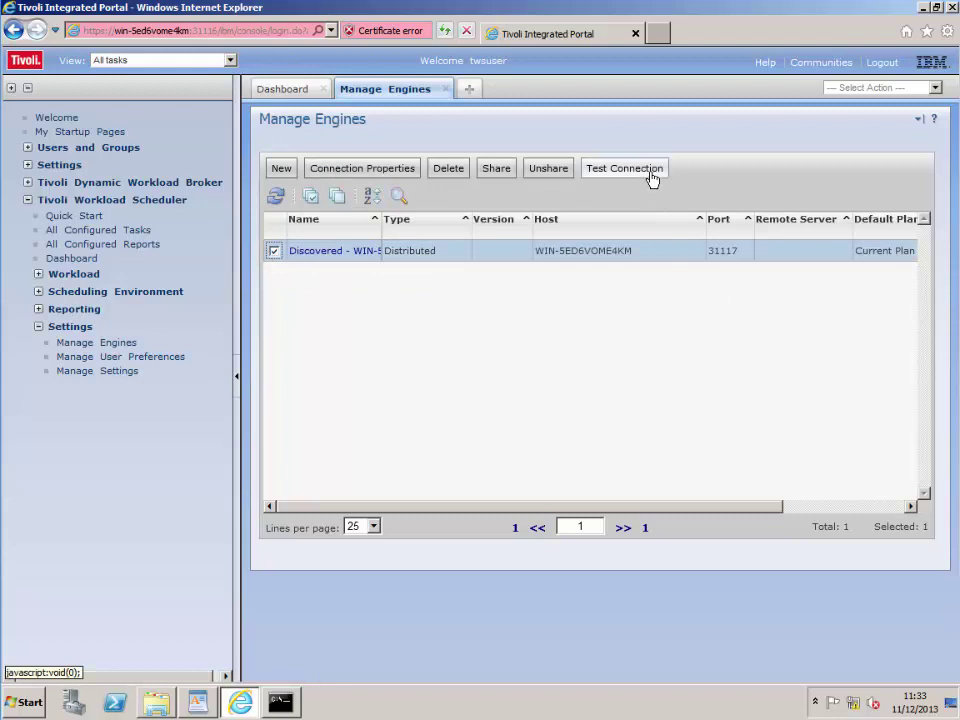
- Test the Discovered engine's connection, dismiss the success and script-error messages, and return to Dashboard
click(650, 170)
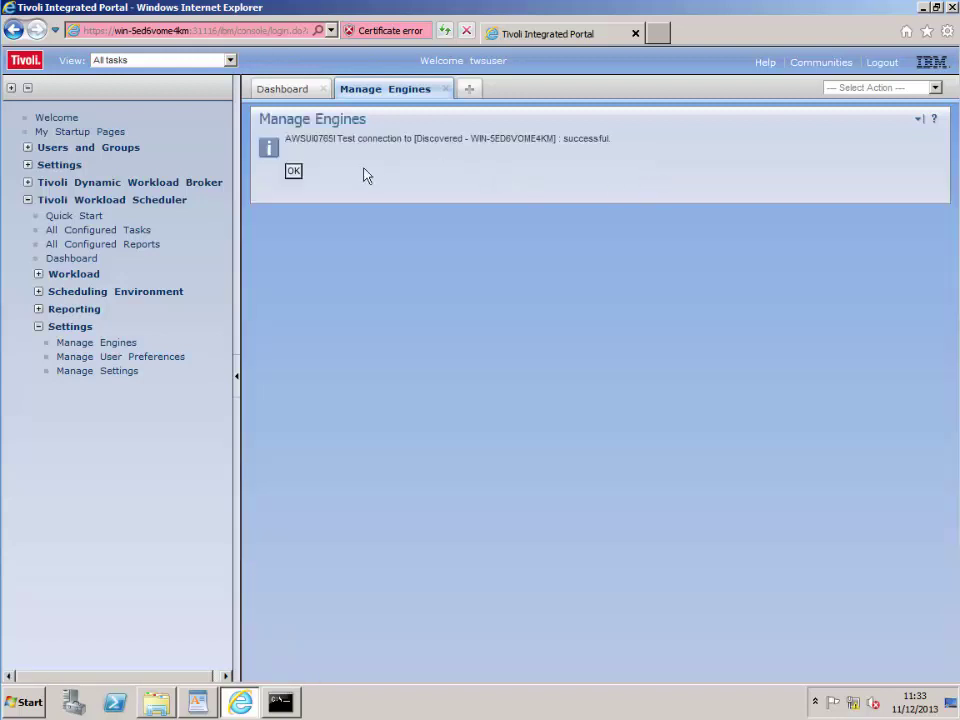
click(293, 172)
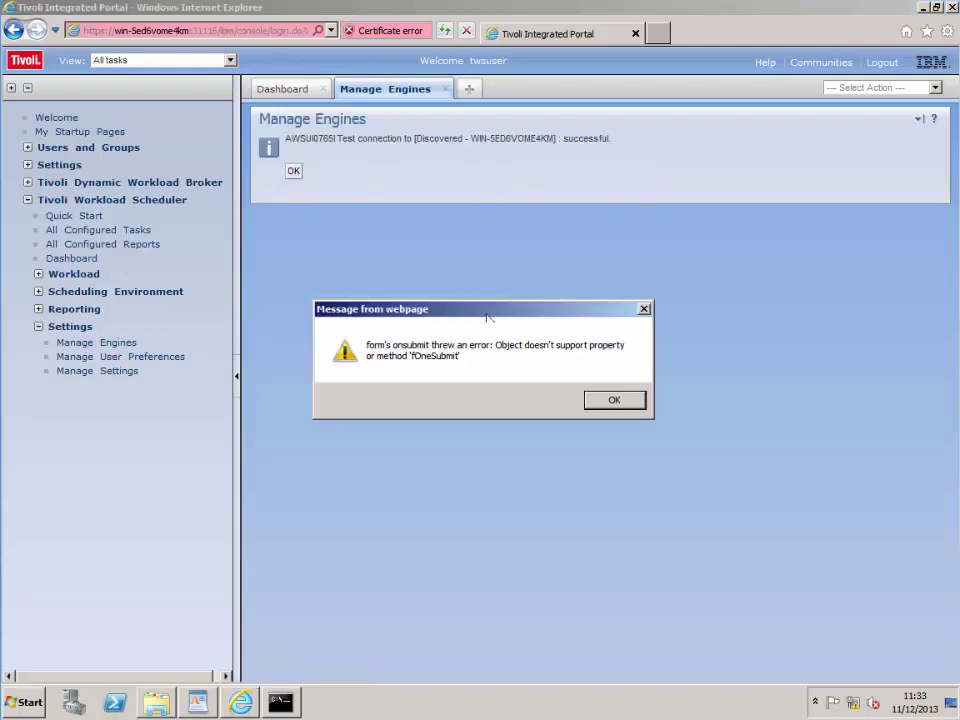
click(613, 400)
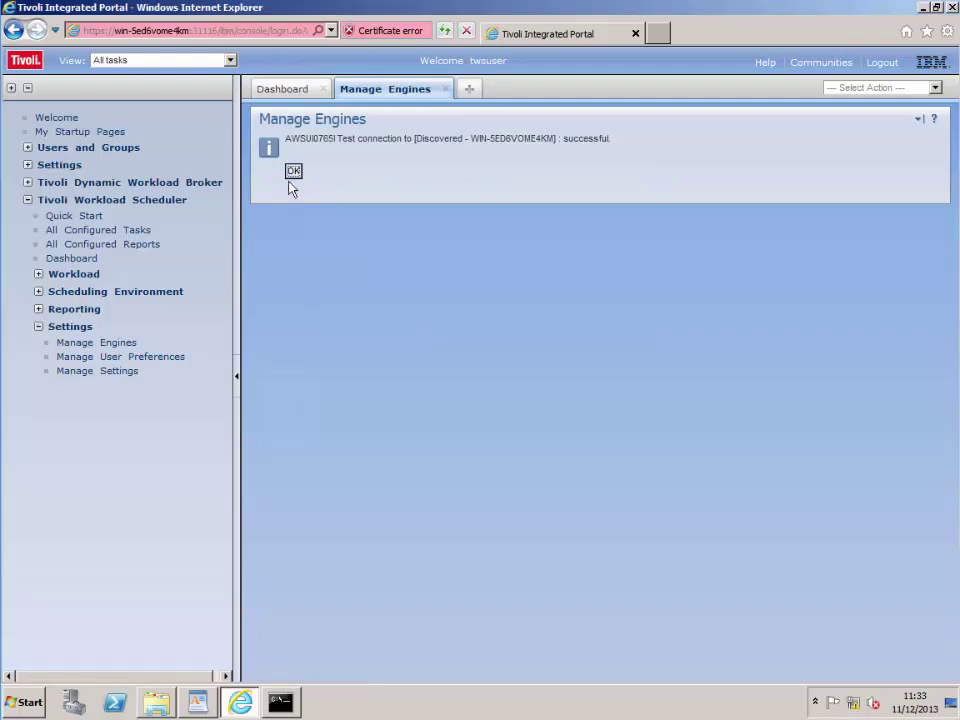
click(292, 174)
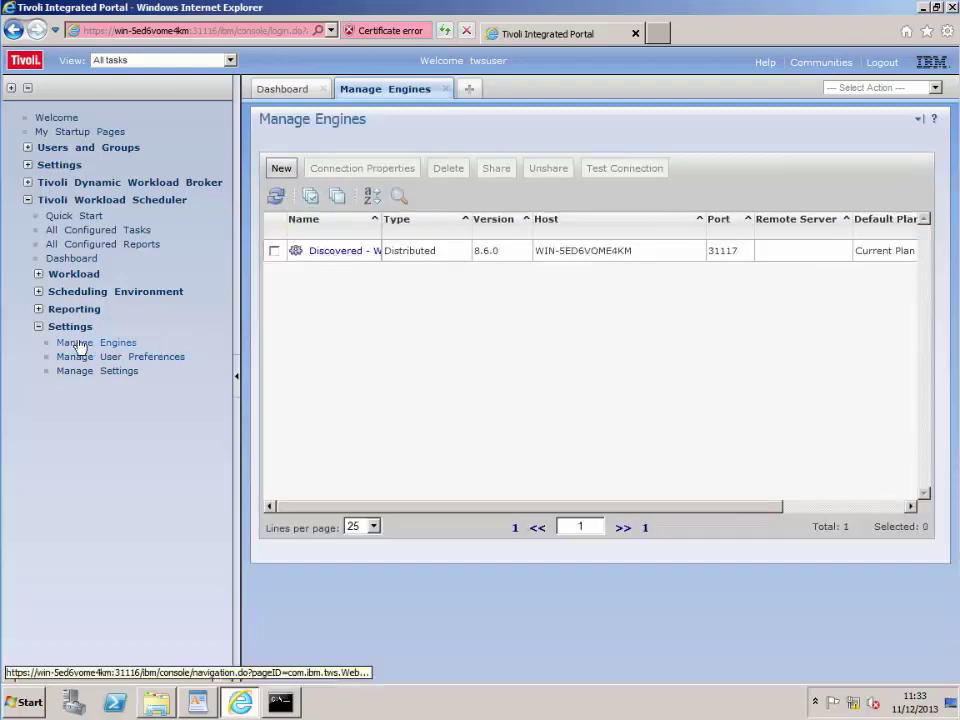
click(73, 258)
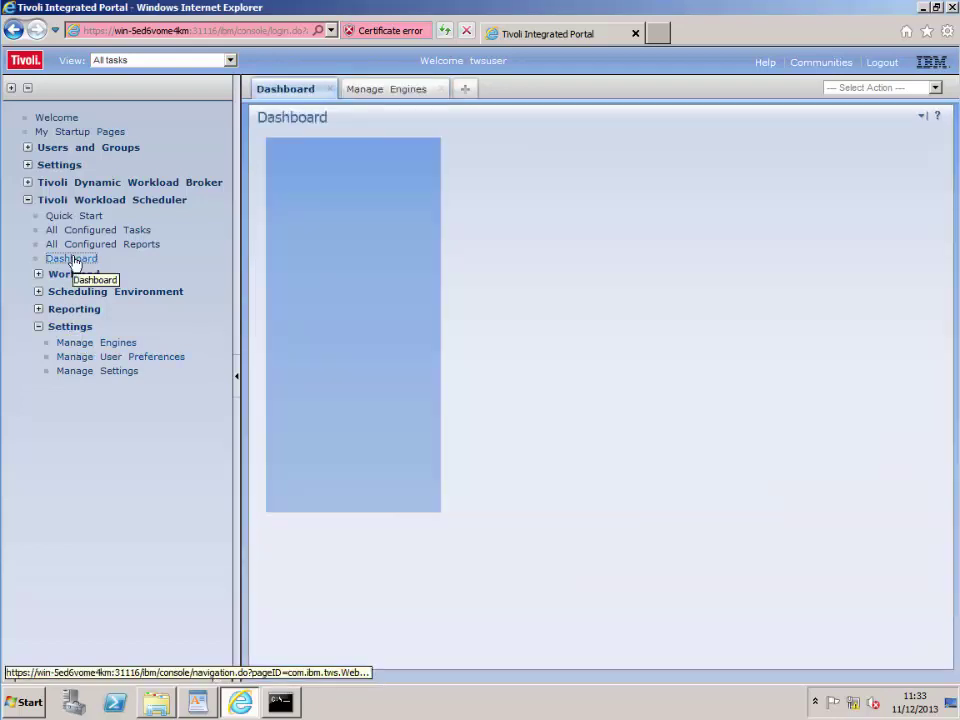
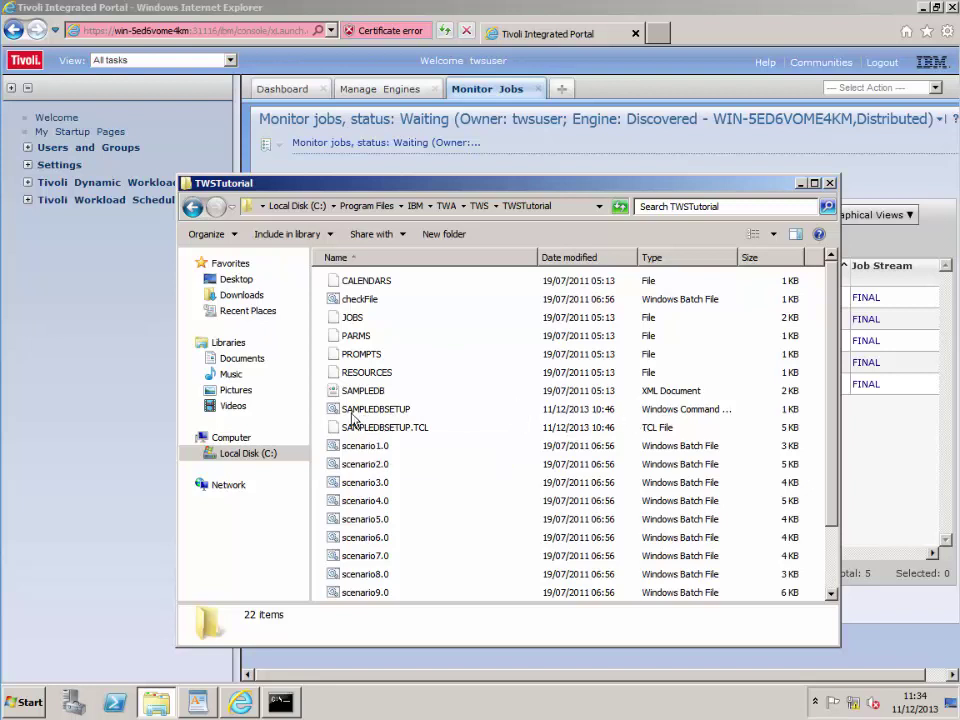
- Change the command prompt into the TWSTutorial folder by pasting the Explorer path after cd
click(563, 212)
key(cmd+c)
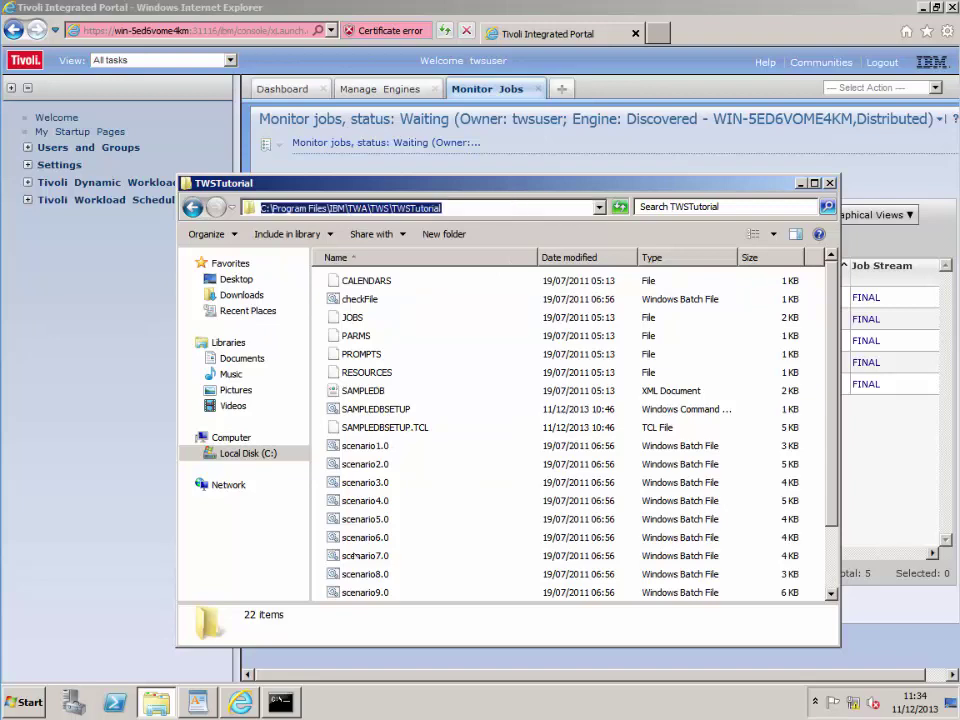
key(alt+Tab)
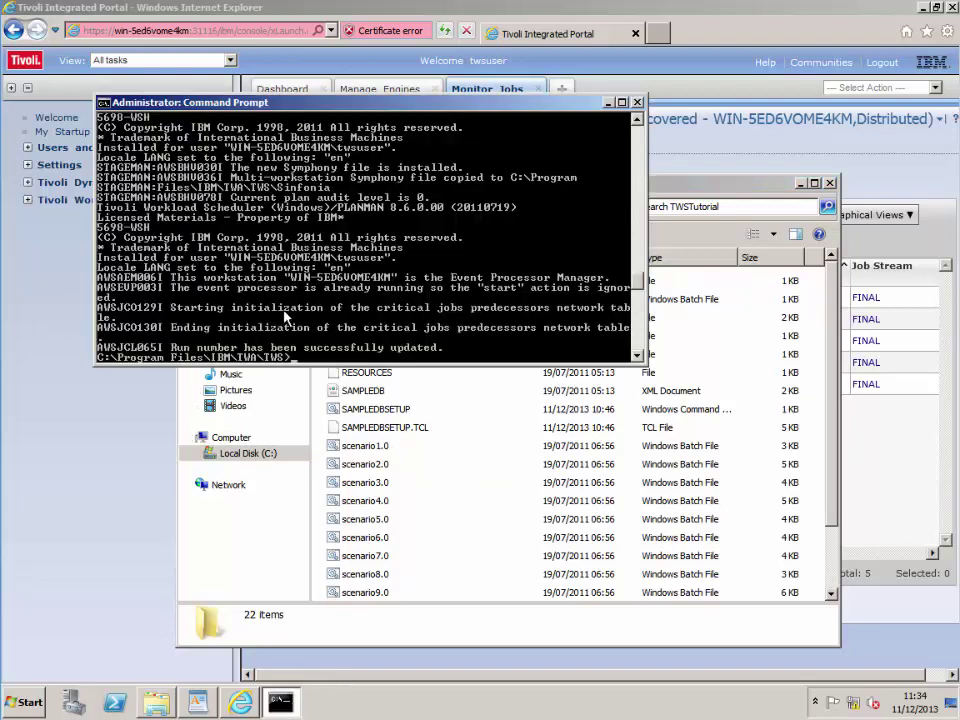
text(cd)
right_click(297, 322)
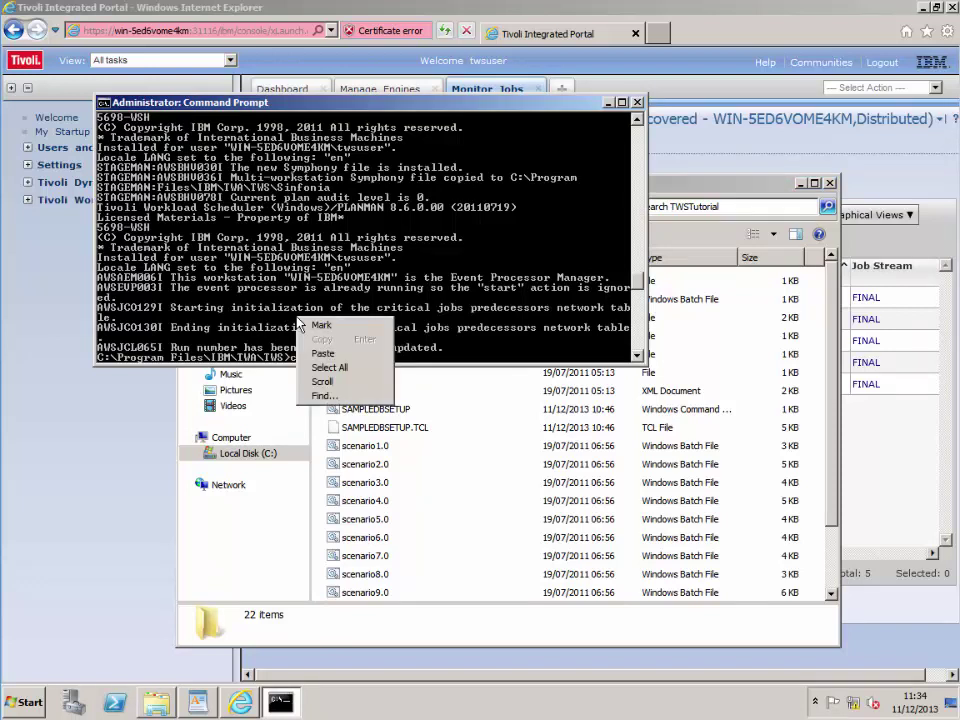
click(378, 354)
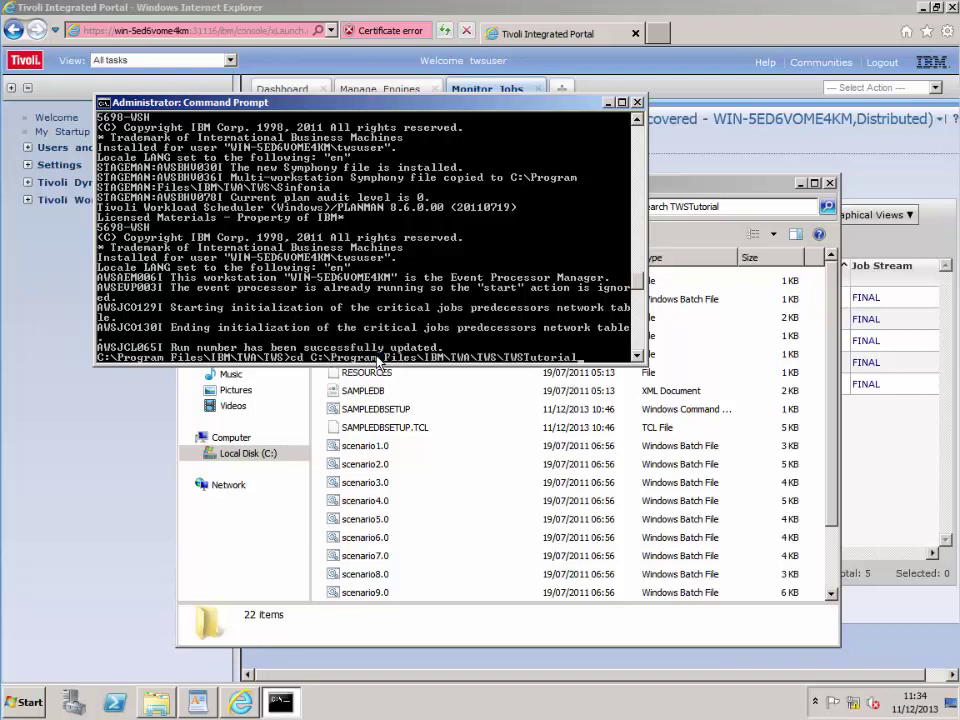
key(Return)
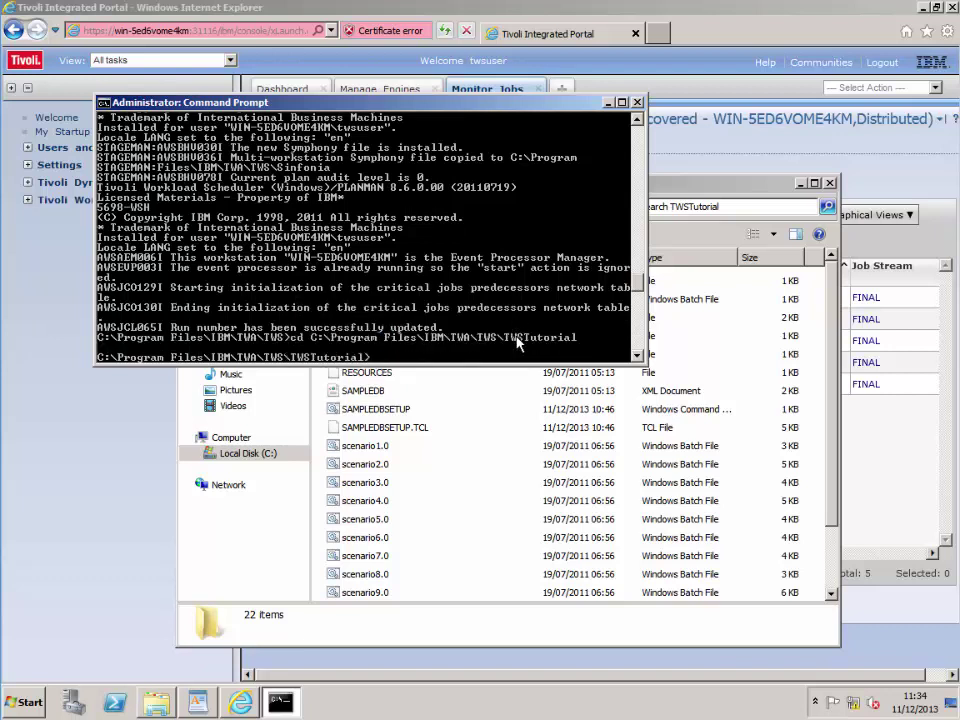
- Run the SAMPLEDBSETUP script at the prompt, pasting its file name copied from Explorer
click(401, 413)
click(401, 413)
key(cmd+c)
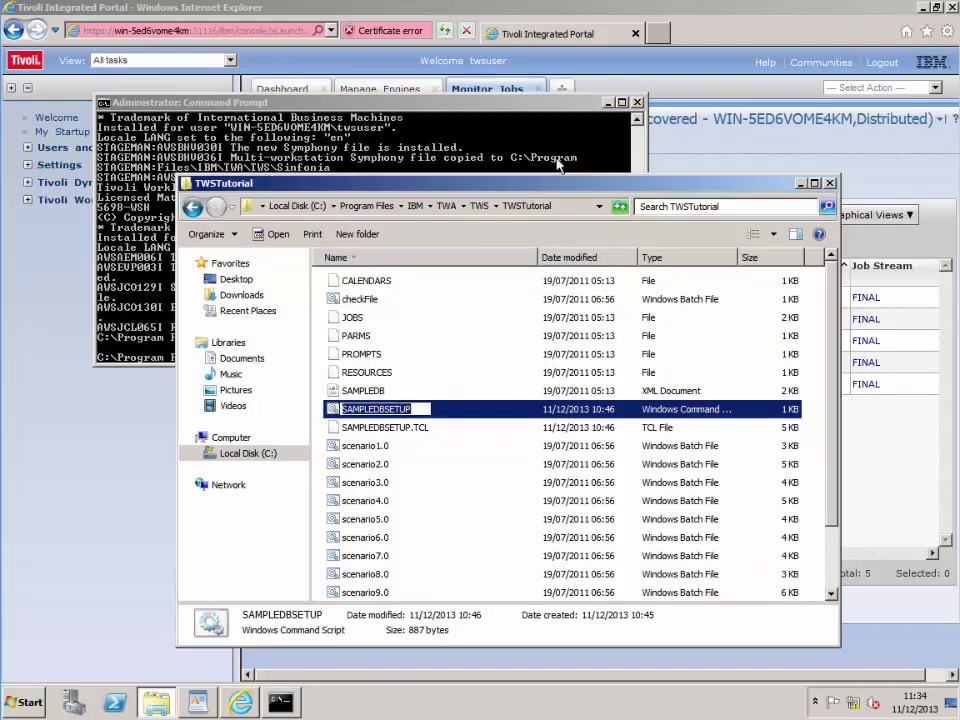
key(alt+Tab)
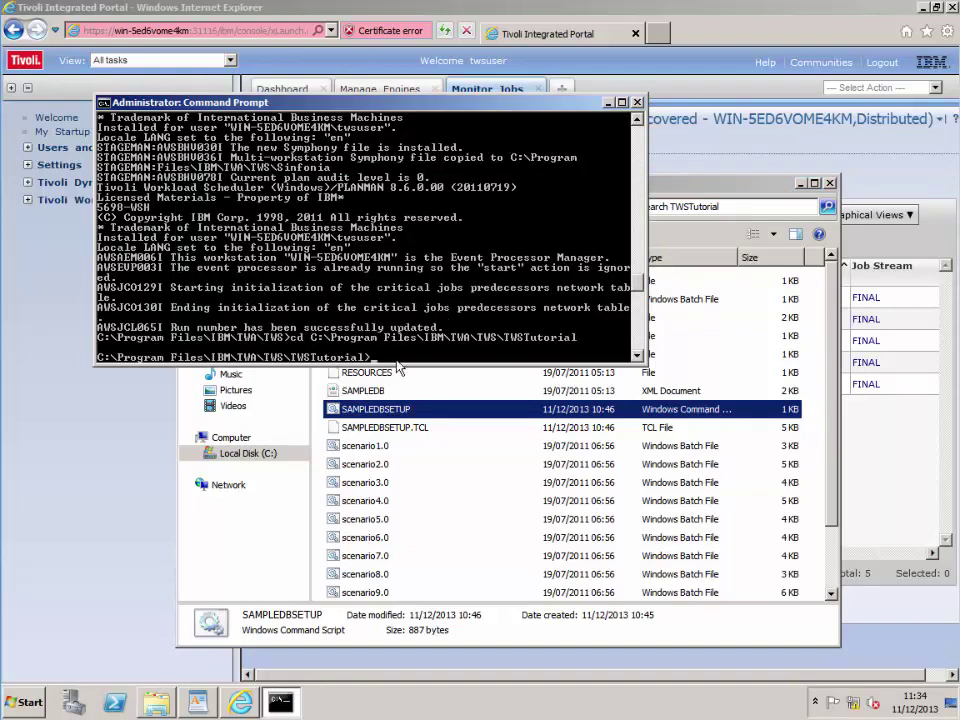
right_click(394, 353)
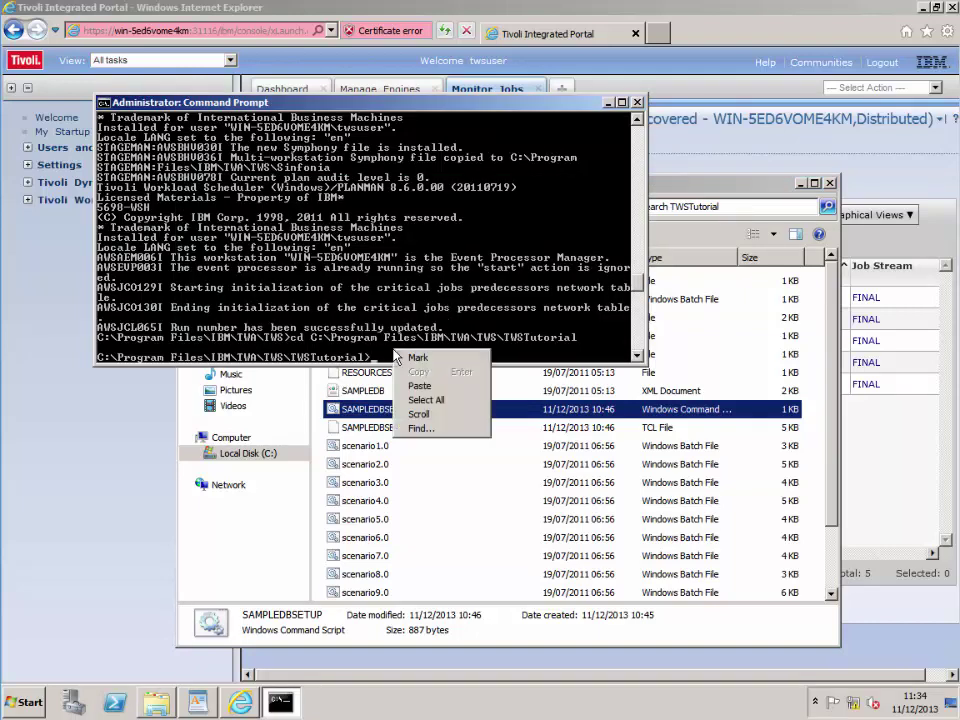
click(425, 381)
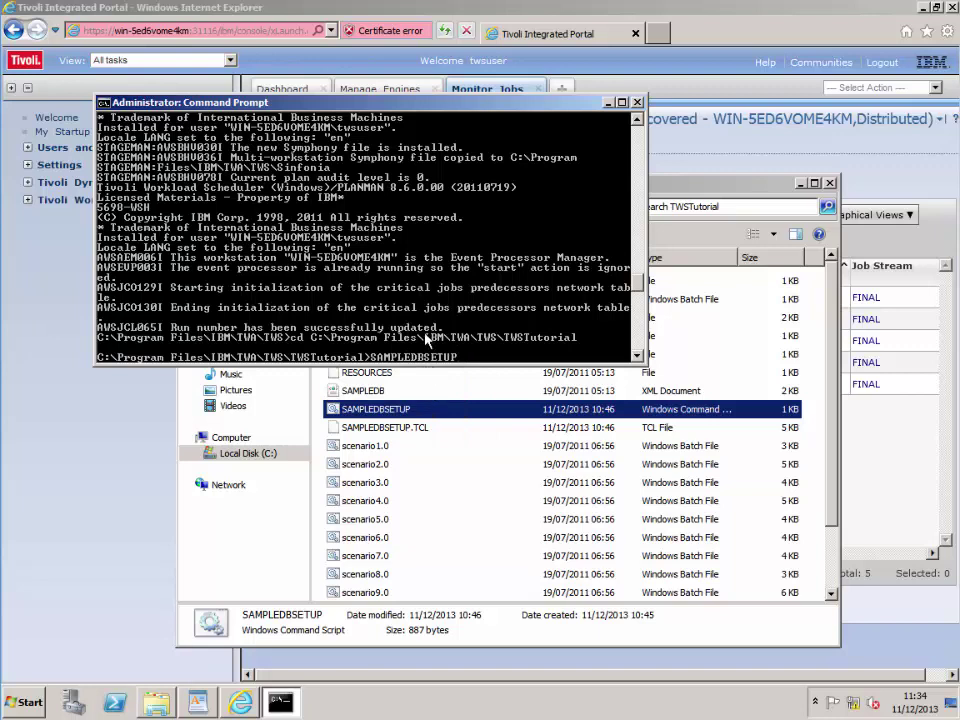
key(Return)
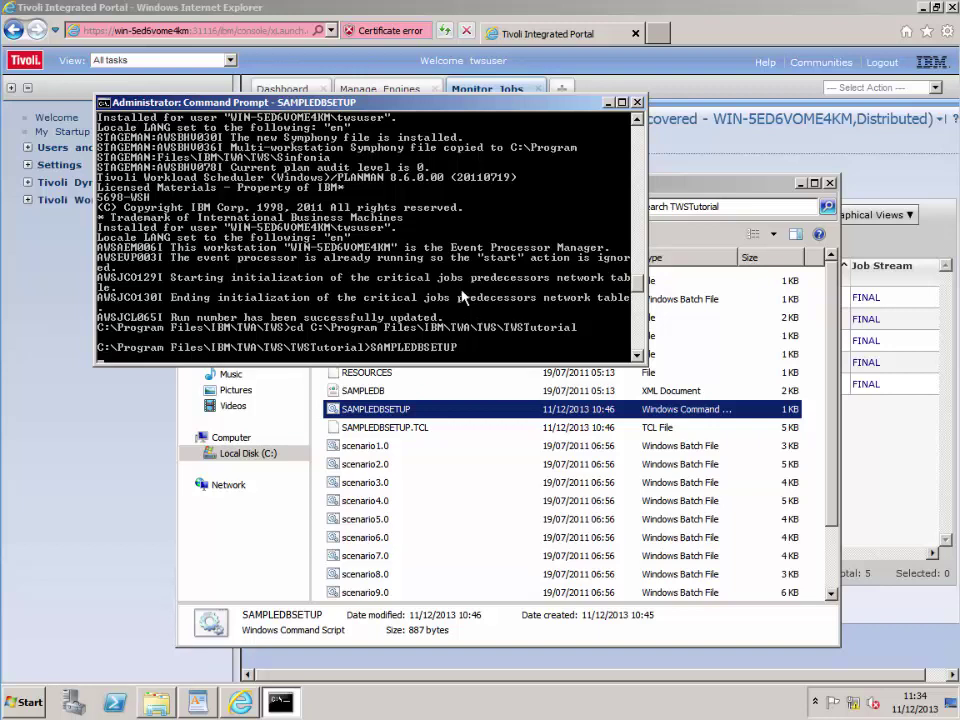
- Answer y to delete the existing SMPL objects and y to reset the plan
key(Return)
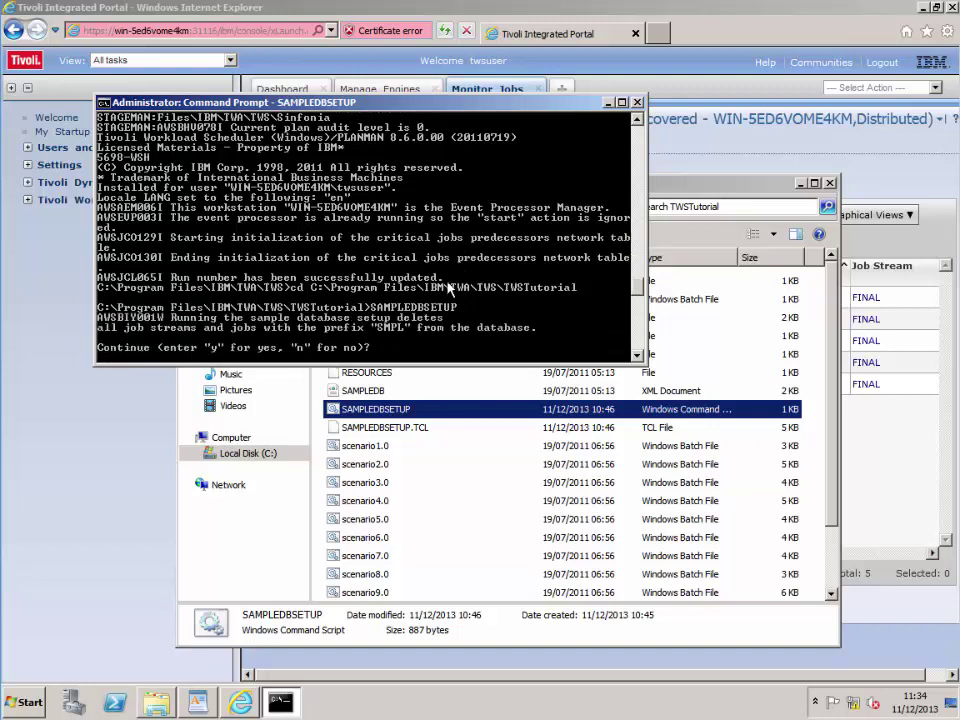
text(y)
key(Return)
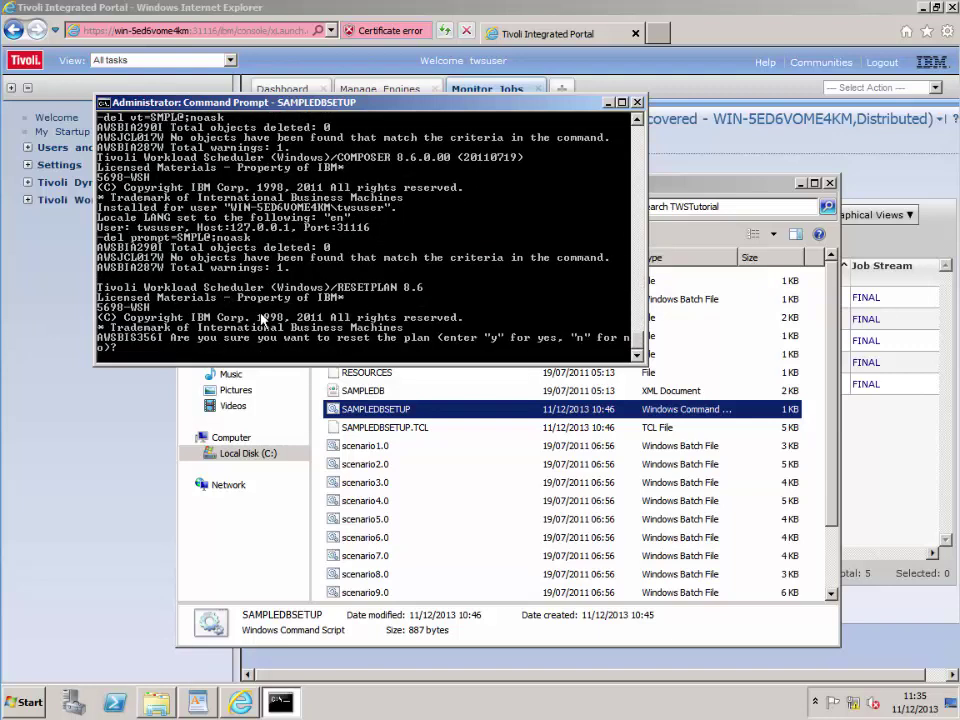
text(y)
key(Return)
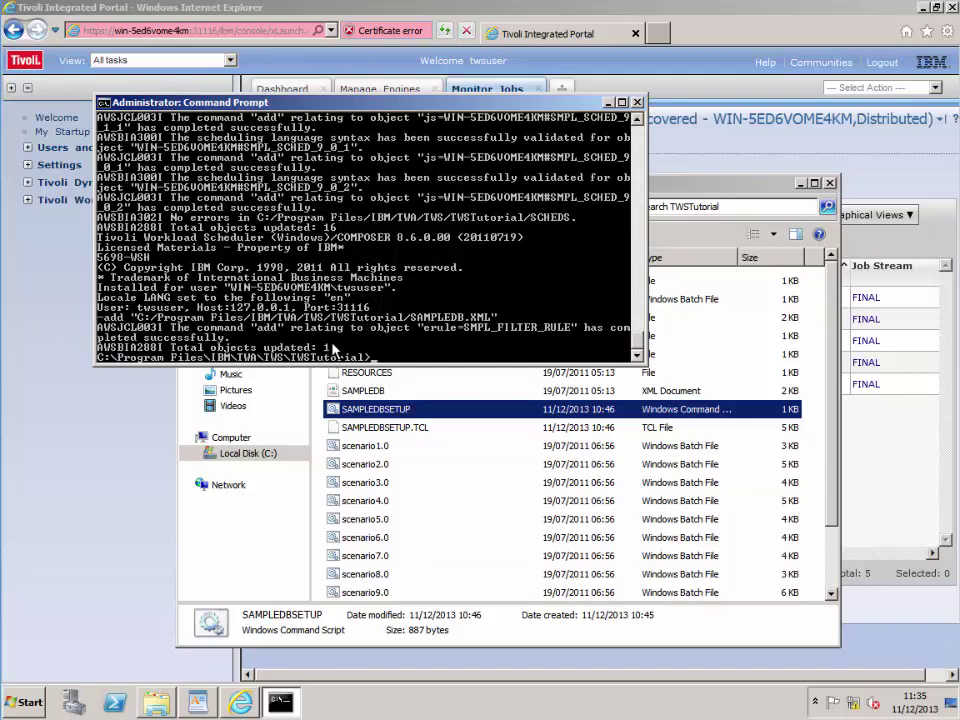
- Open the Tivoli Workload Scheduler Dashboard and close the Monitor Jobs page
click(146, 414)
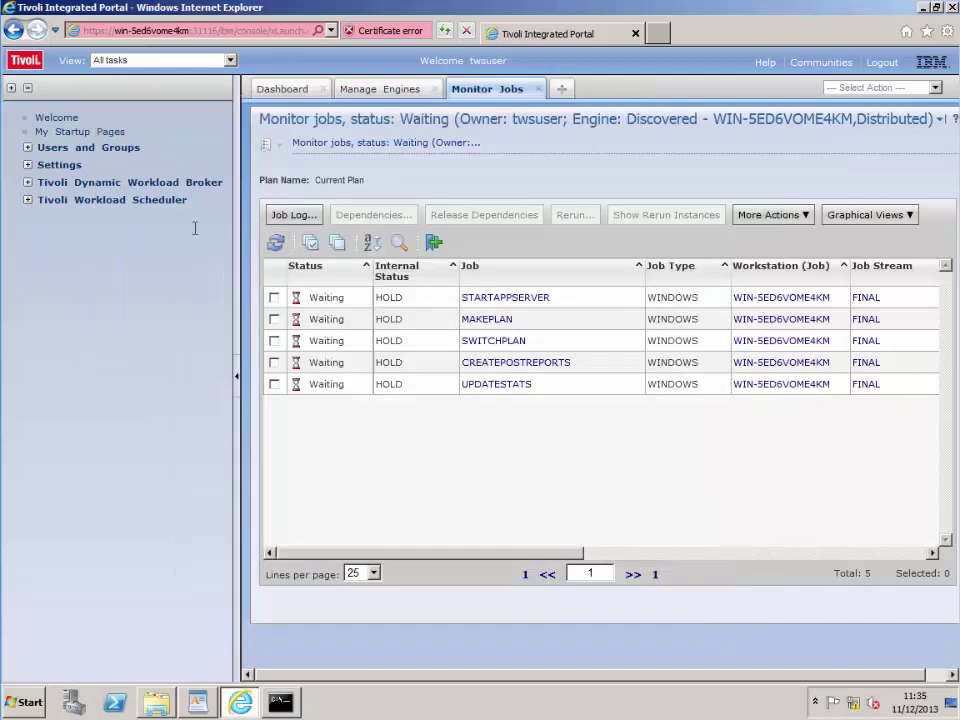
click(135, 200)
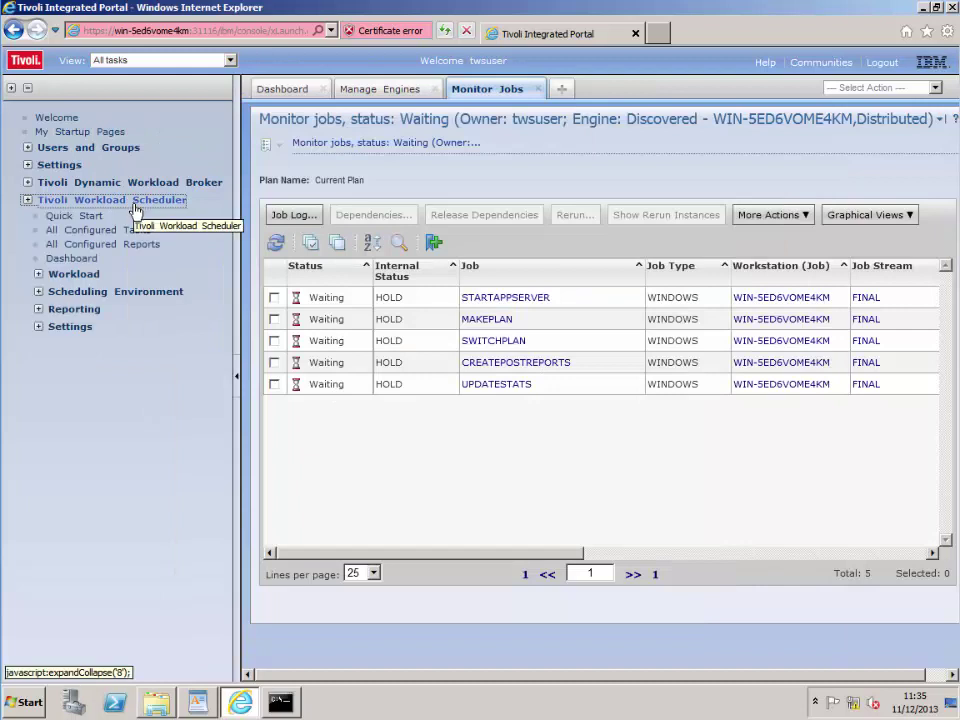
click(85, 261)
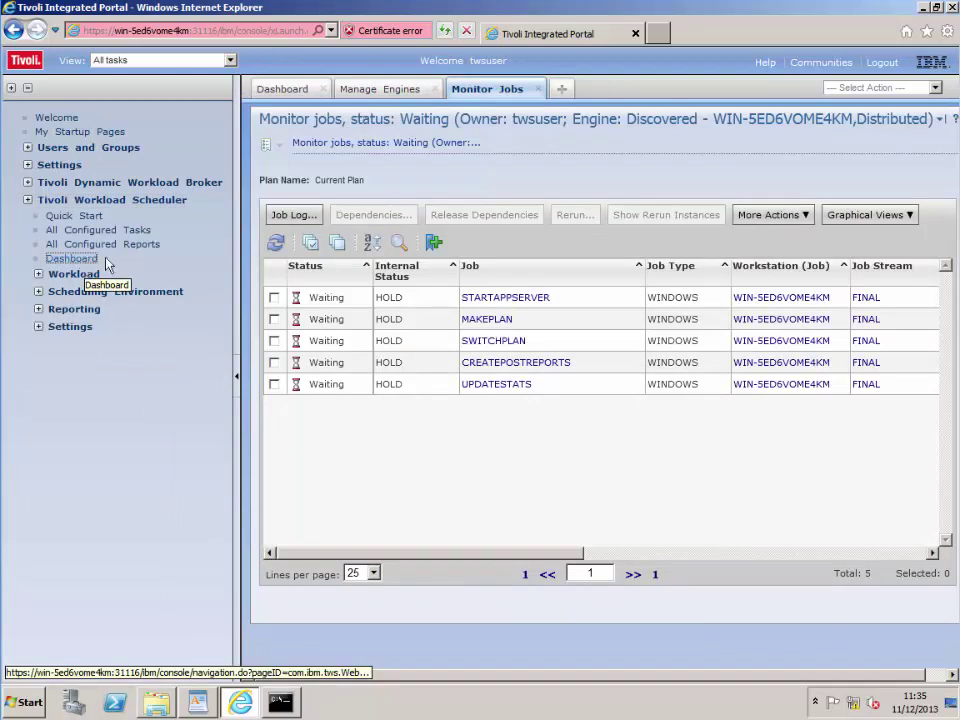
click(537, 93)
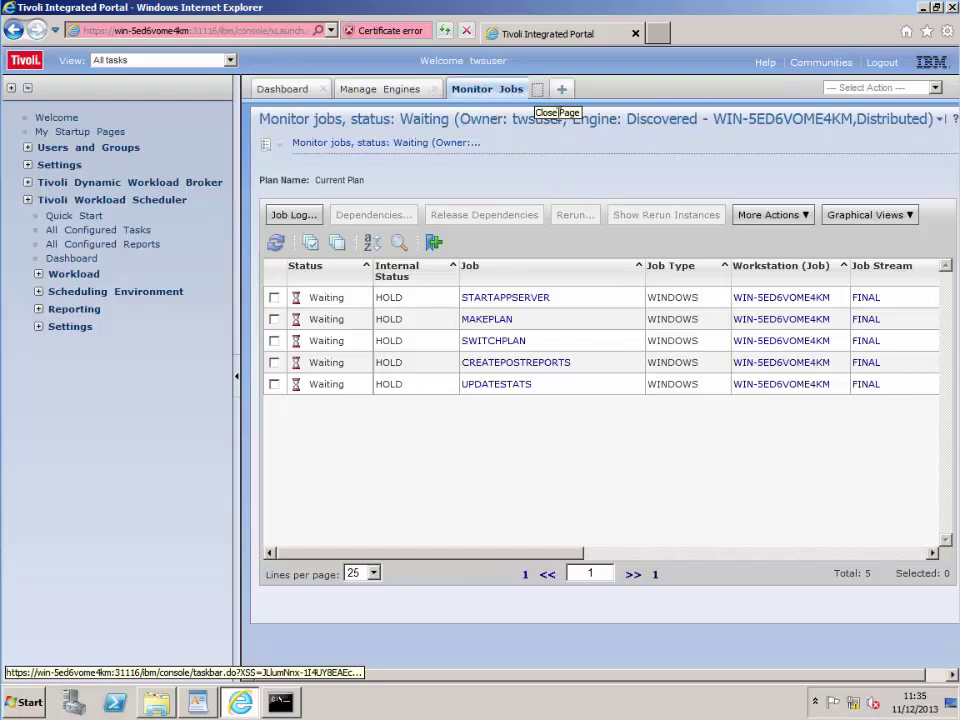
click(537, 89)
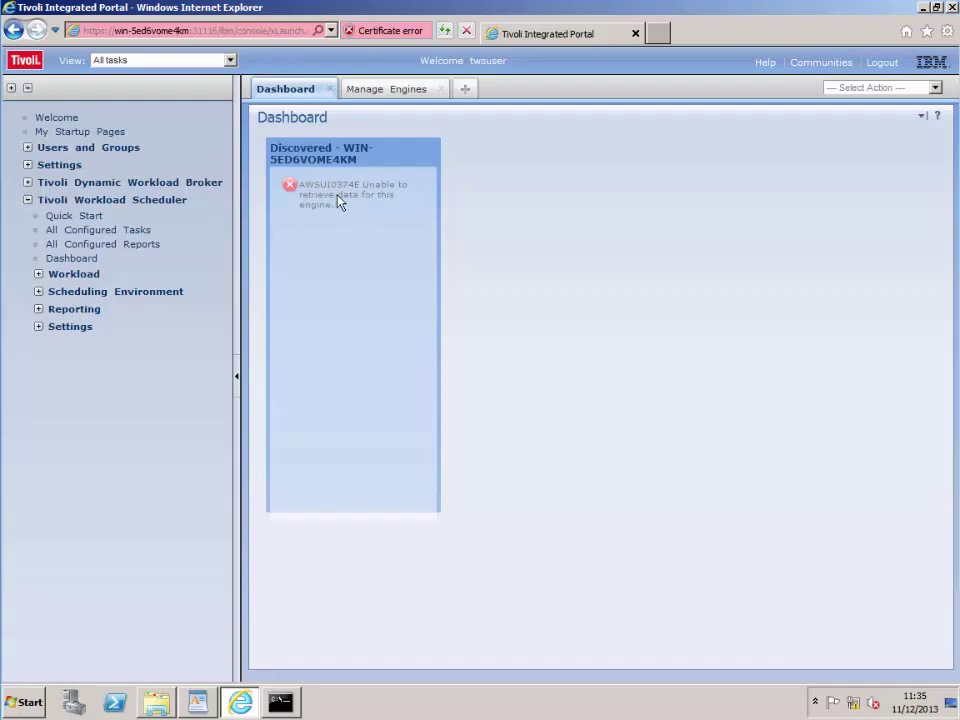
- Change the command prompt directory to C:\Program Files\IBM\TWA\TWS
click(281, 703)
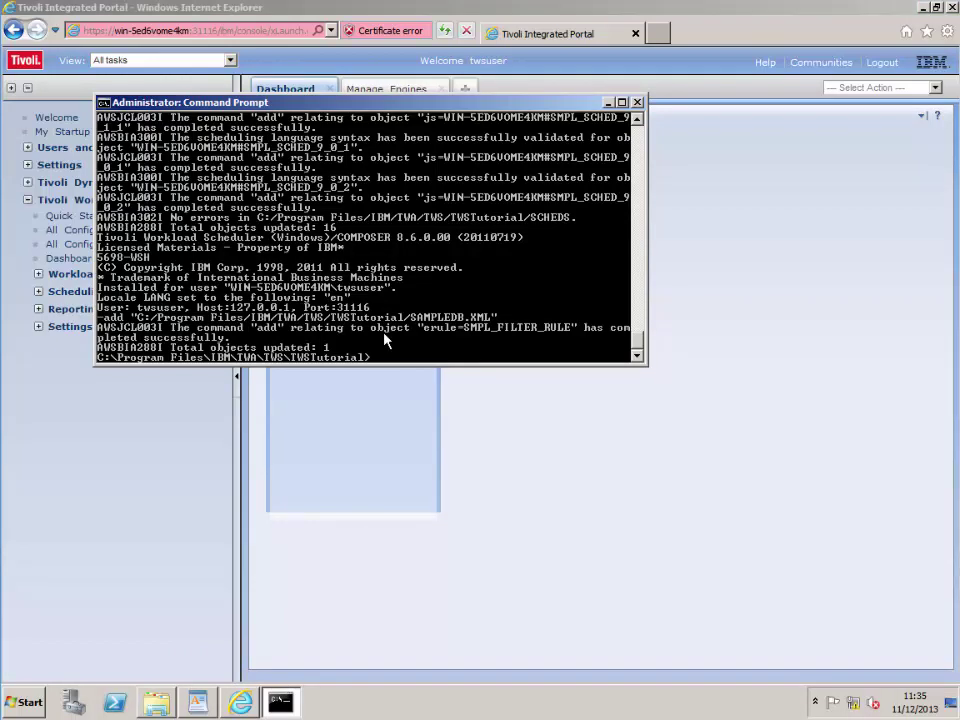
text(cd C:\Program Files\IBM\TWA\TWS\TWSTutorial)
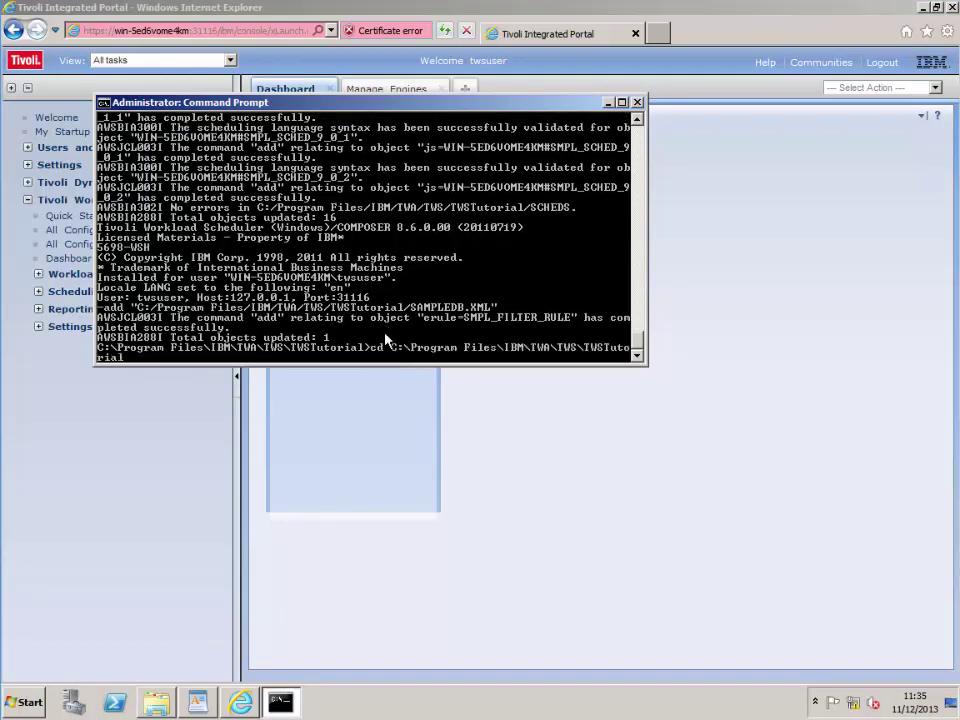
key(BackSpace)
key(BackSpace)
key(BackSpace)
key(BackSpace)
key(BackSpace)
key(BackSpace)
key(BackSpace)
key(BackSpace)
key(BackSpace)
key(BackSpace)
key(BackSpace)
key(BackSpace)
key(BackSpace)
key(BackSpace)
key(BackSpace)
key(BackSpace)
key(BackSpace)
key(BackSpace)
key(BackSpace)
key(BackSpace)
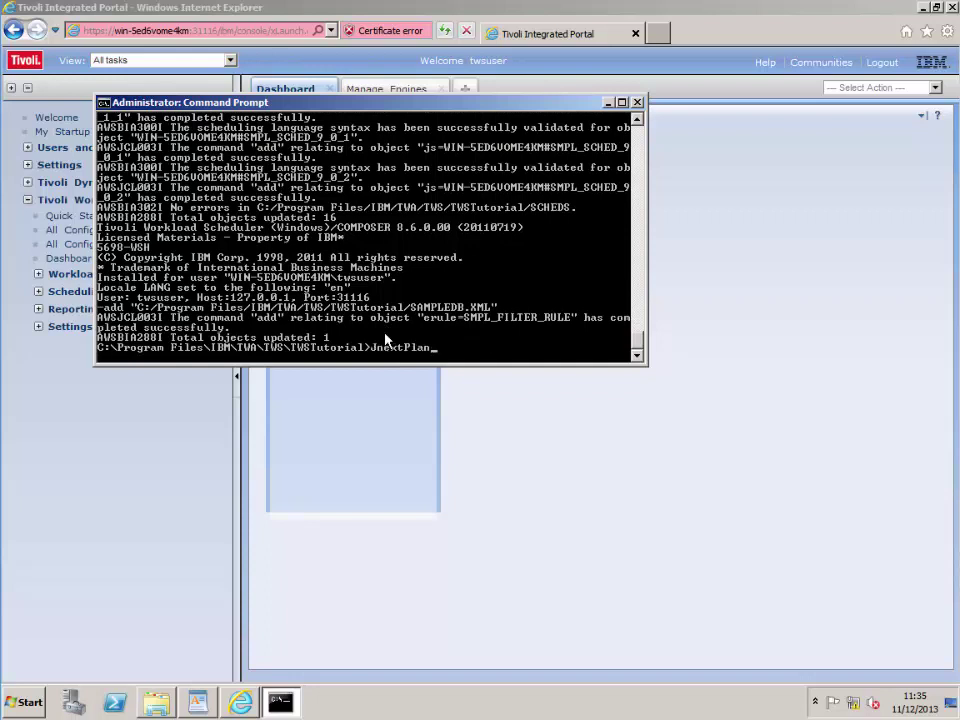
text(dir)
key(BackSpace)
key(BackSpace)
key(BackSpace)
text(cd C:\Program Files\IBM\TWA\TWS\)
key(BackSpace)
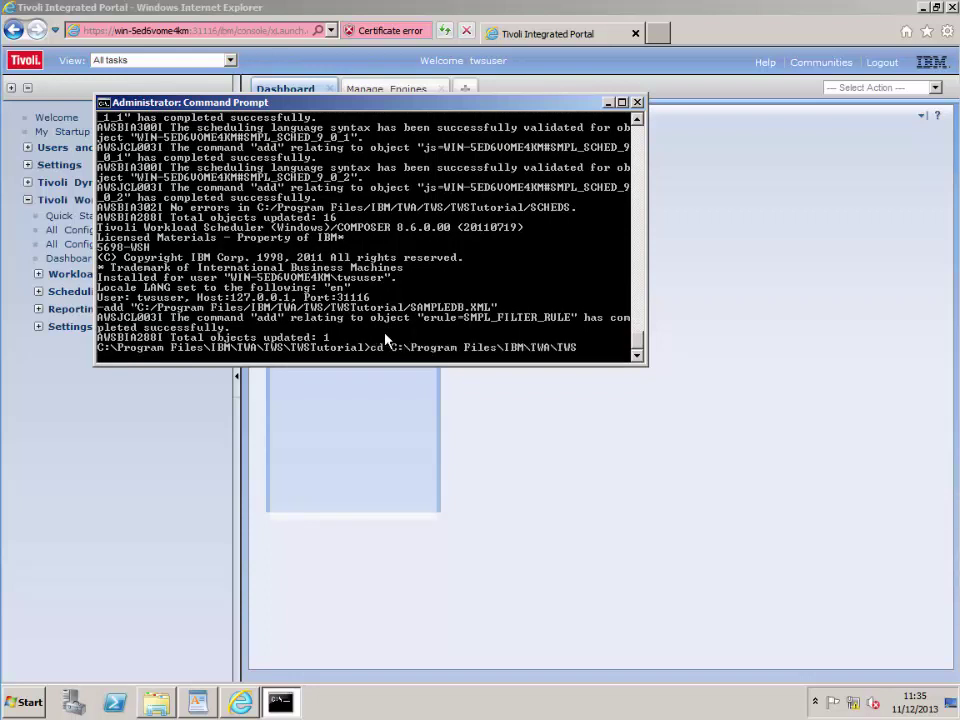
key(Return)
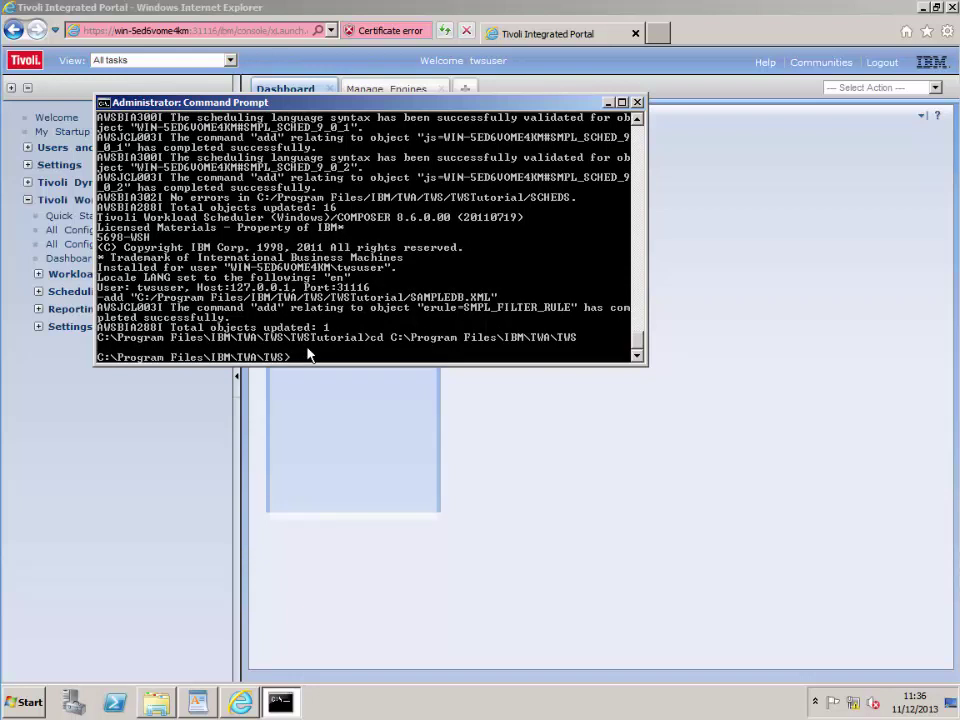
- Run JnextPlan to regenerate the production plan
text(j)
key(BackSpace)
key(Up)
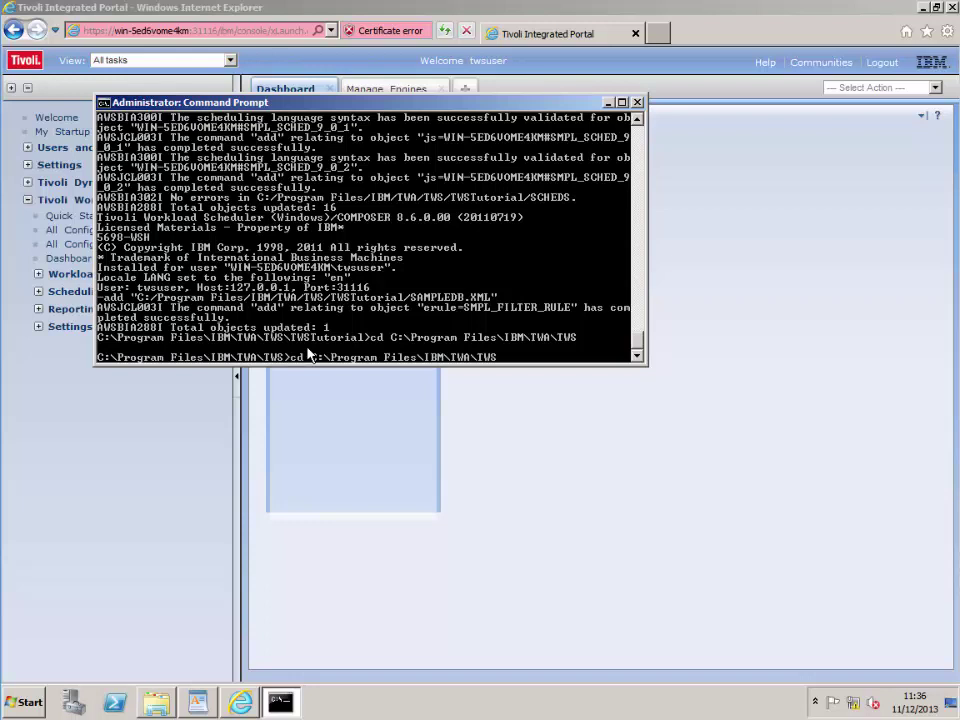
key(BackSpace)
key(BackSpace)
key(BackSpace)
key(BackSpace)
key(BackSpace)
key(BackSpace)
key(BackSpace)
key(BackSpace)
key(BackSpace)
key(BackSpace)
key(BackSpace)
key(BackSpace)
key(BackSpace)
key(BackSpace)
key(BackSpace)
key(BackSpace)
key(BackSpace)
key(BackSpace)
key(BackSpace)
key(BackSpace)
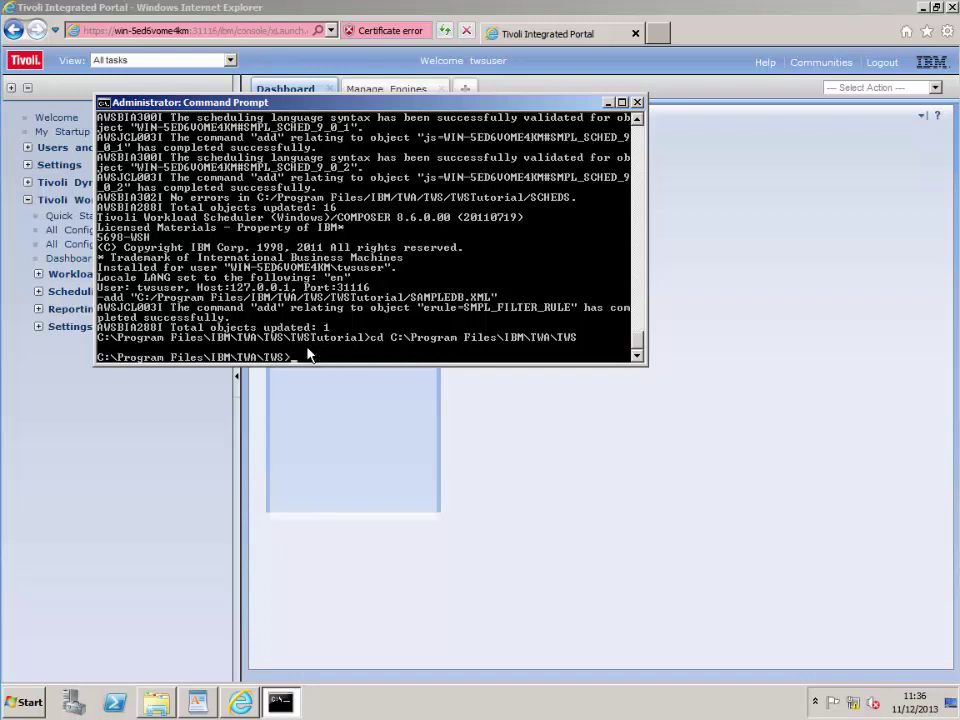
text(JnextPlan)
key(Return)
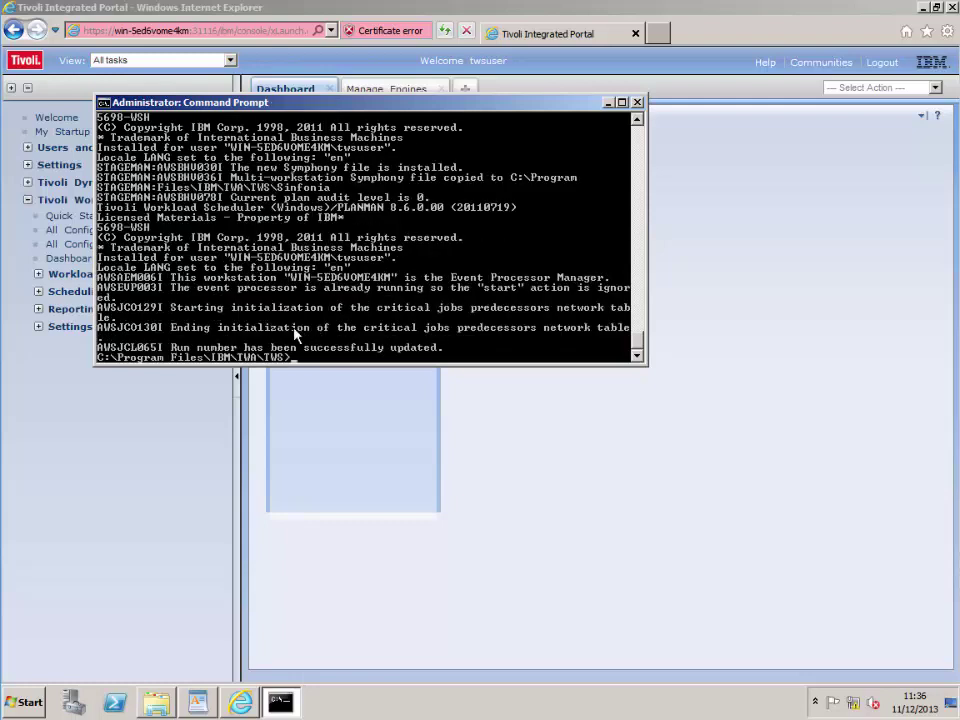
- Close the Manage Engines and stale Dashboard pages, reopen the Dashboard, and open the Ready jobs
click(462, 455)
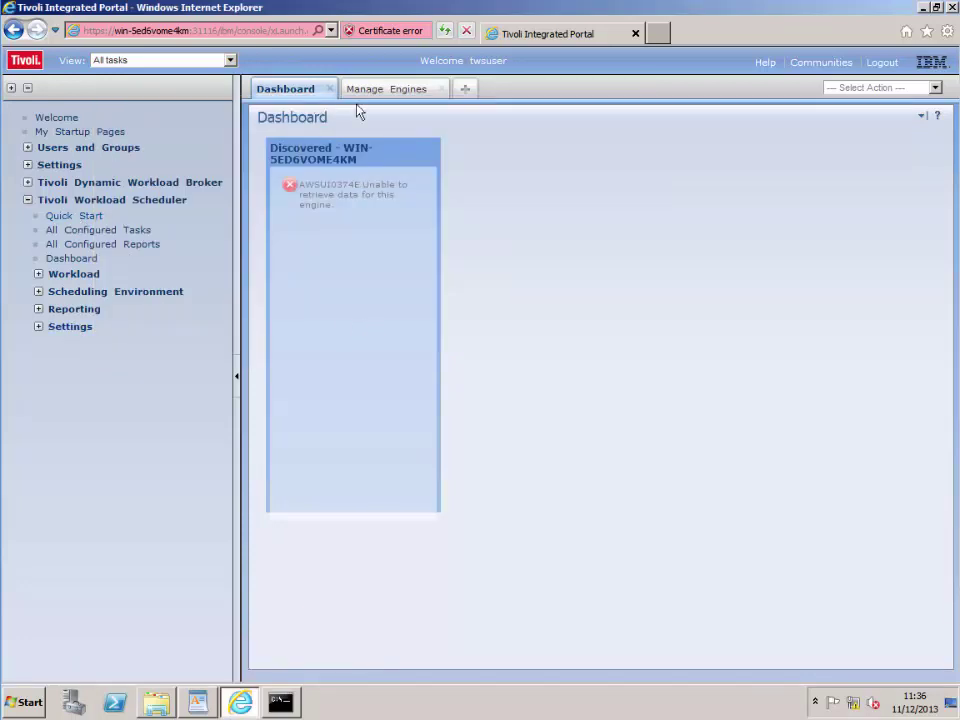
click(441, 88)
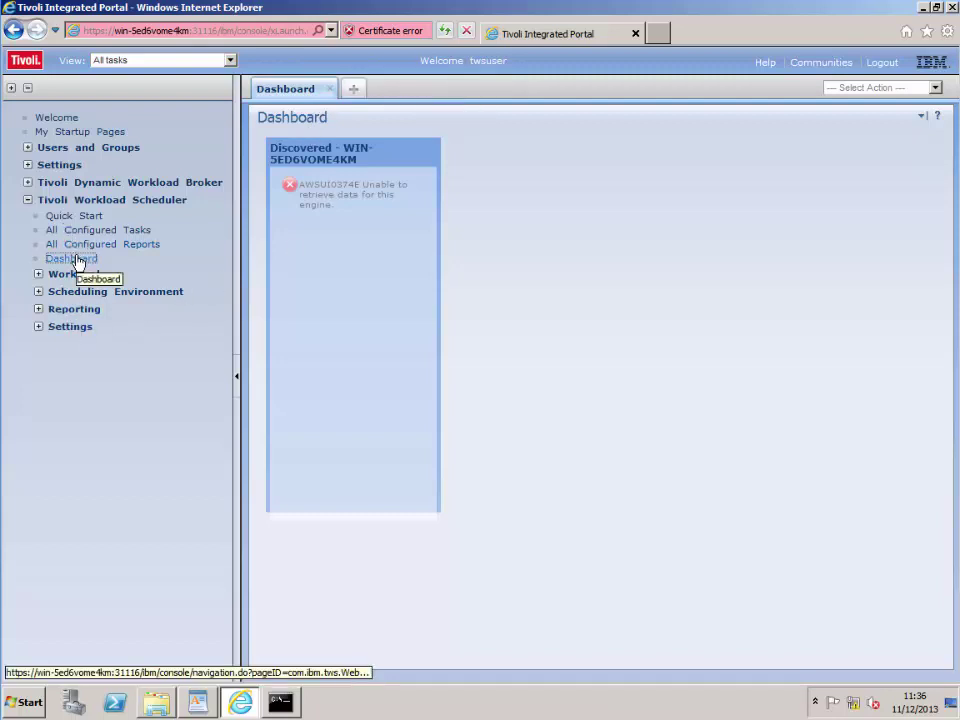
click(330, 90)
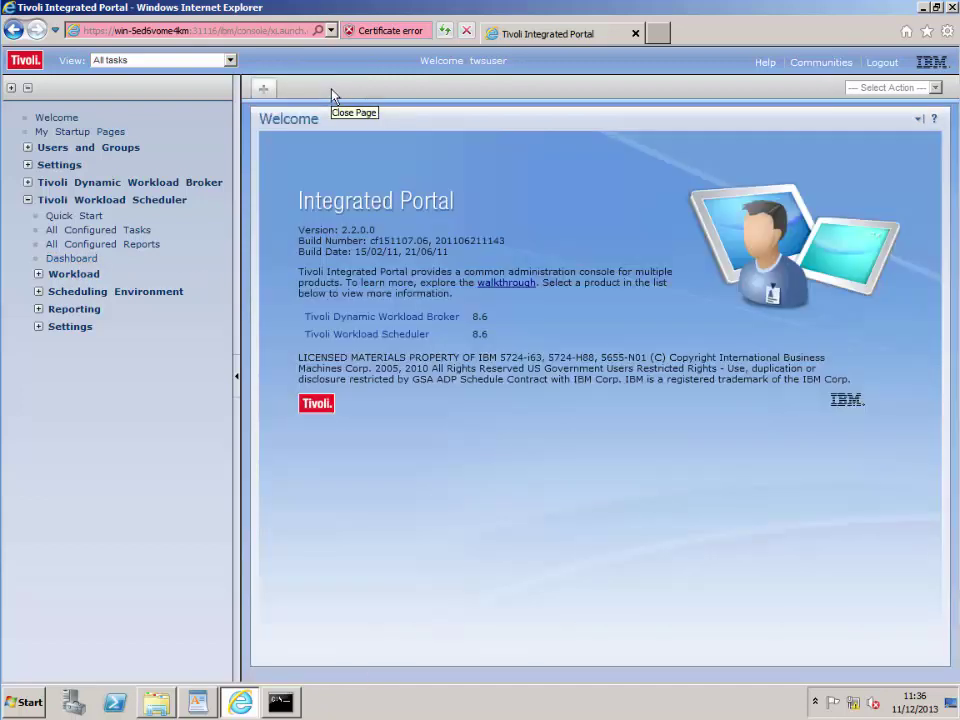
click(77, 261)
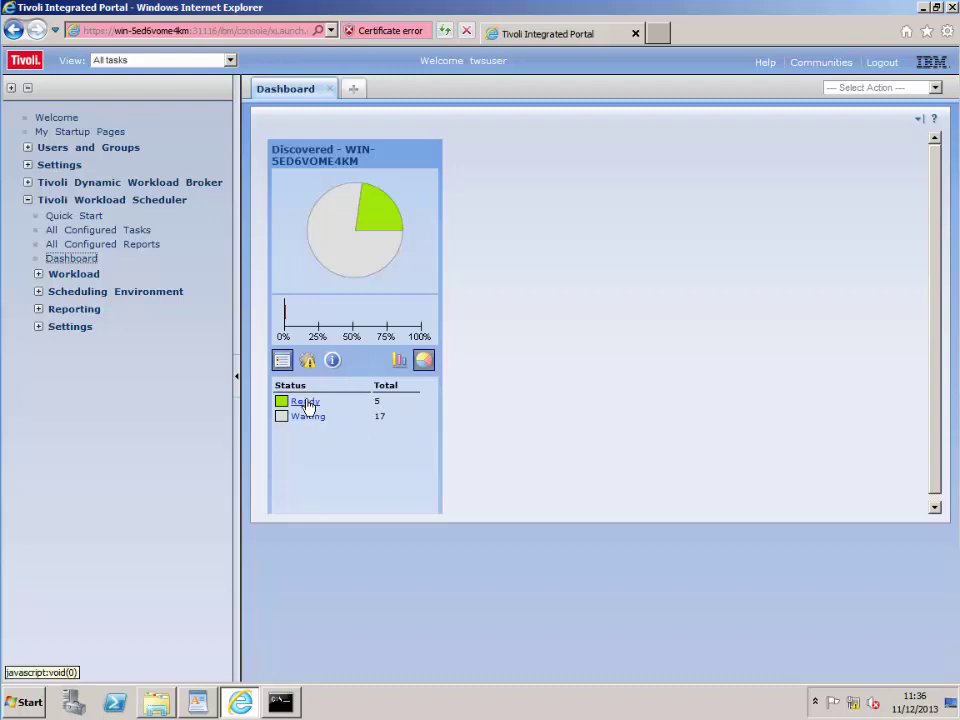
click(306, 404)
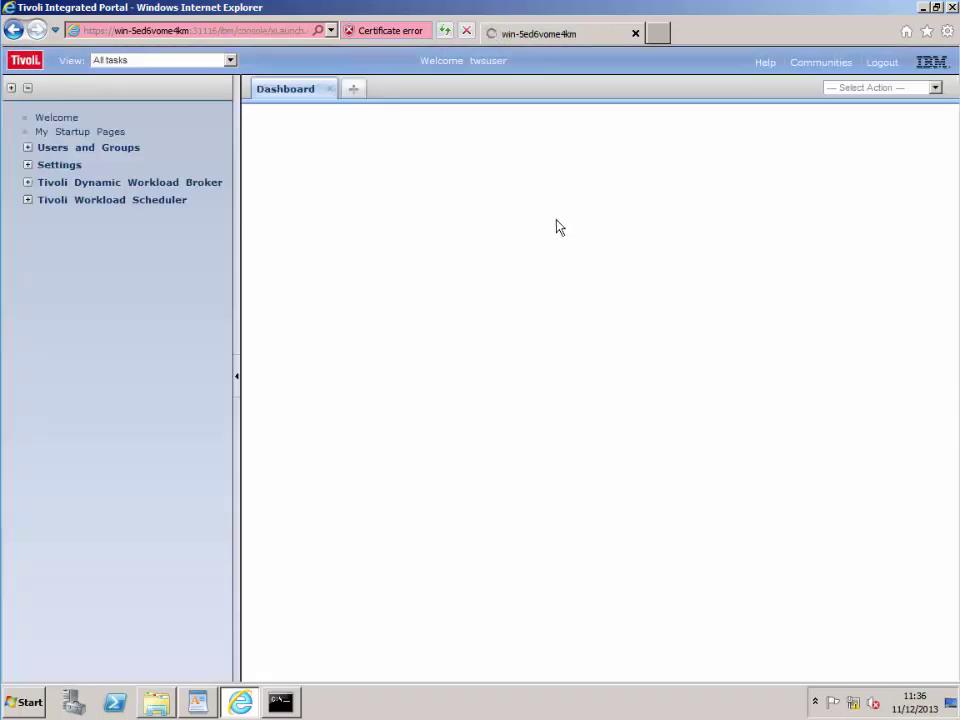